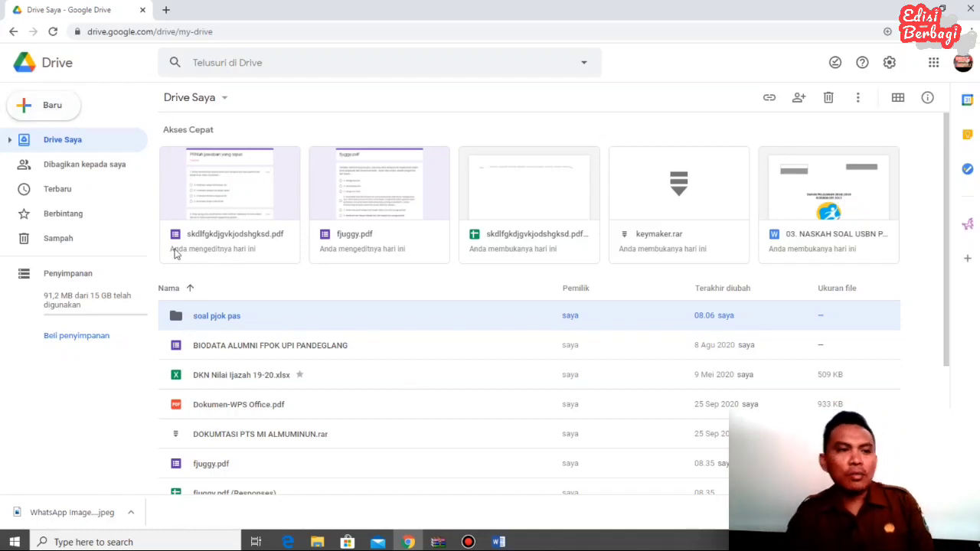
left_click(52, 107)
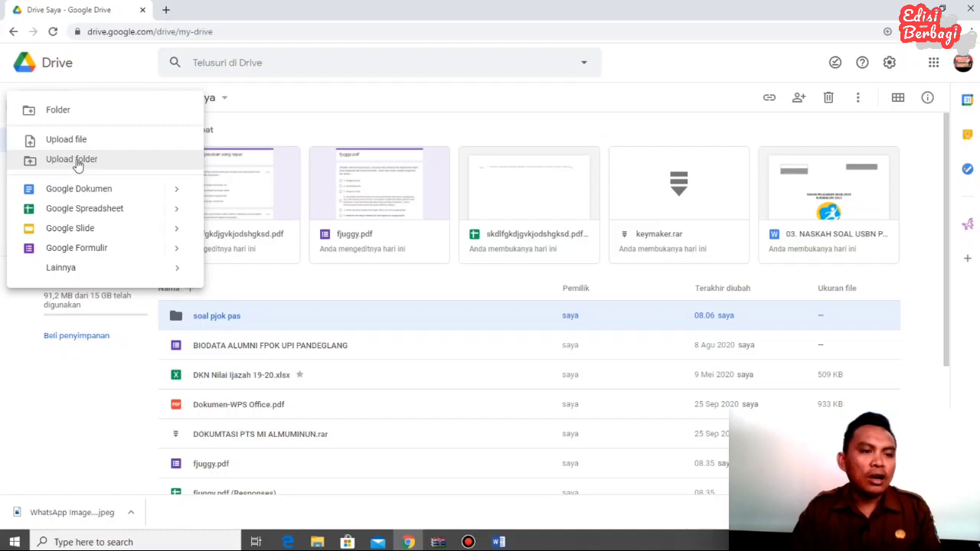
left_click(68, 111)
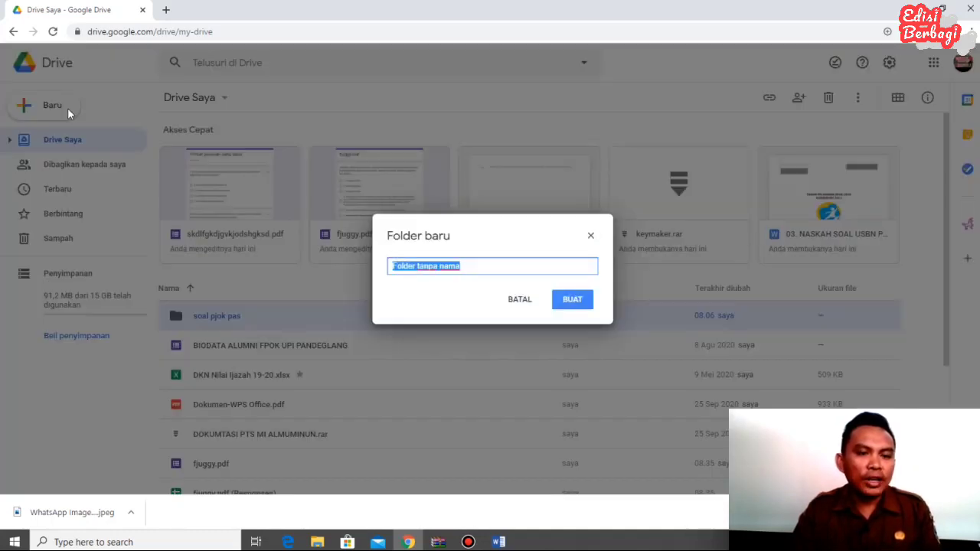
left_click(591, 236)
Step: Open the soal pjok pas folder in My Drive
double_click(226, 321)
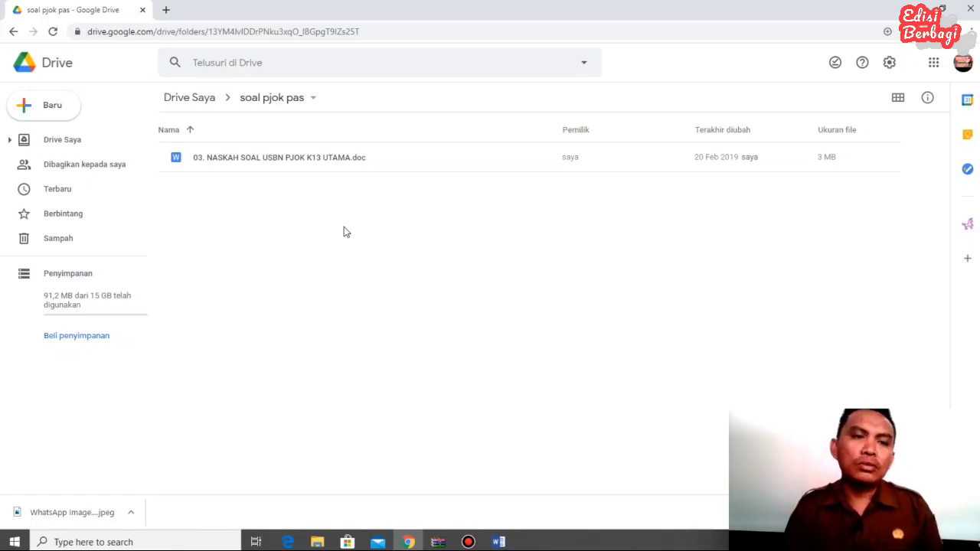
Step: Switch to the contoh soal document in Word and examine the numbering of its questions and the lettering of their answer options
left_click(499, 541)
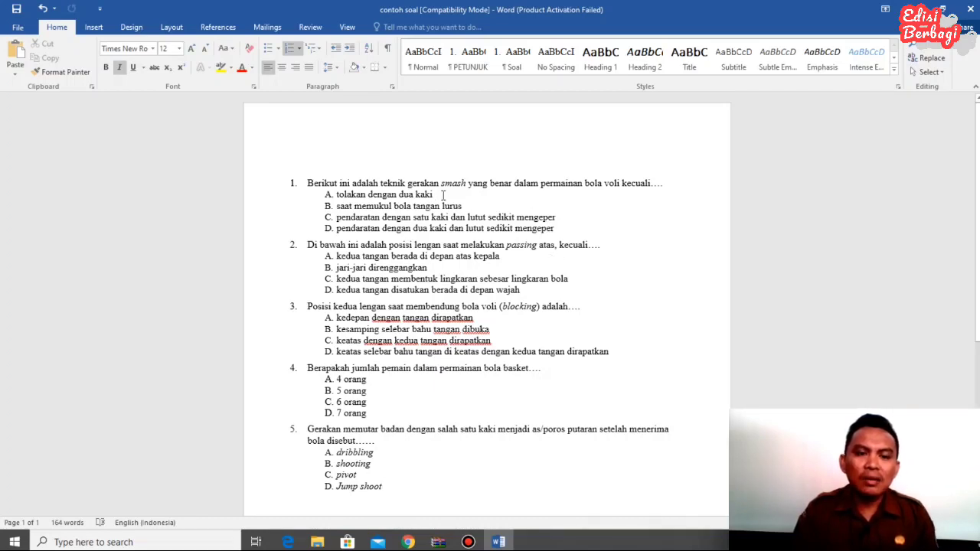
left_click(292, 184)
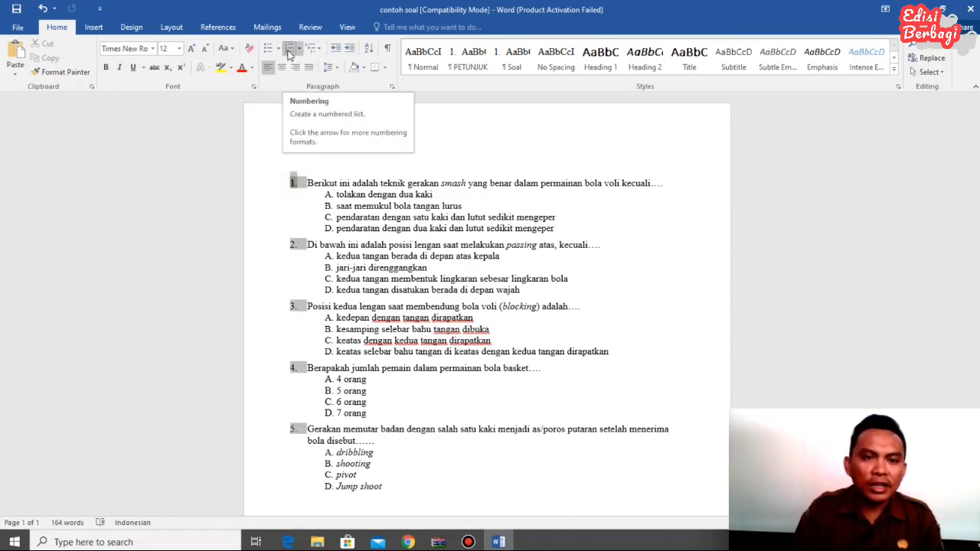
left_click(329, 195)
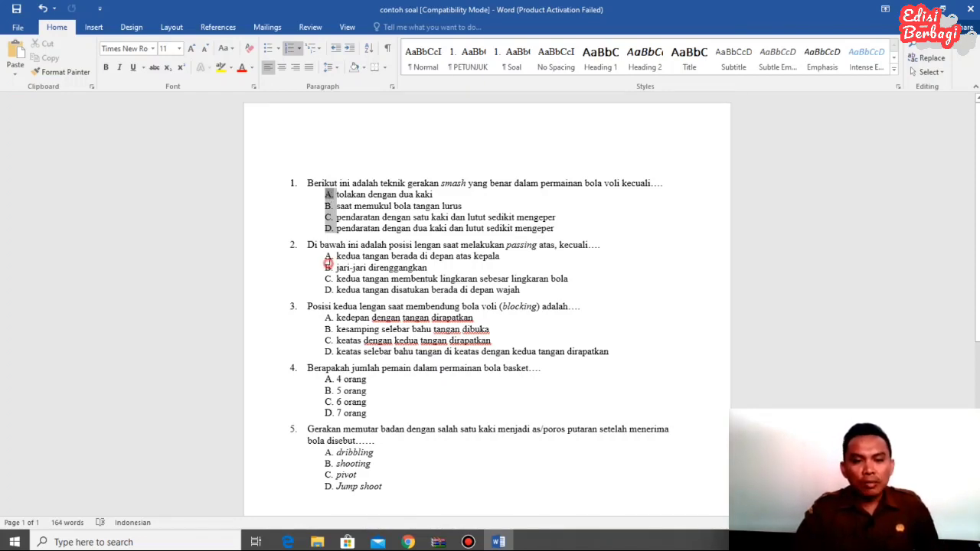
left_click(328, 265)
left_click(330, 318)
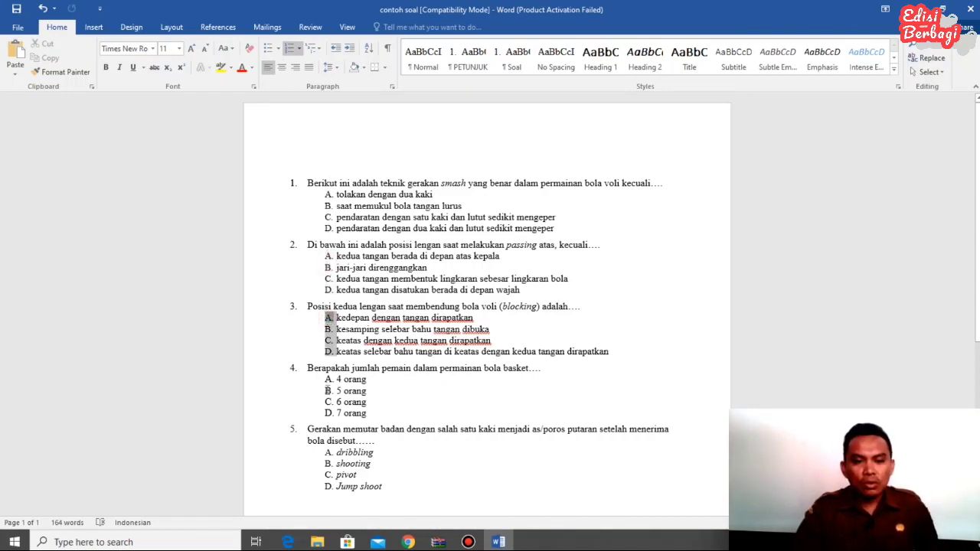
left_click(327, 391)
left_click(327, 462)
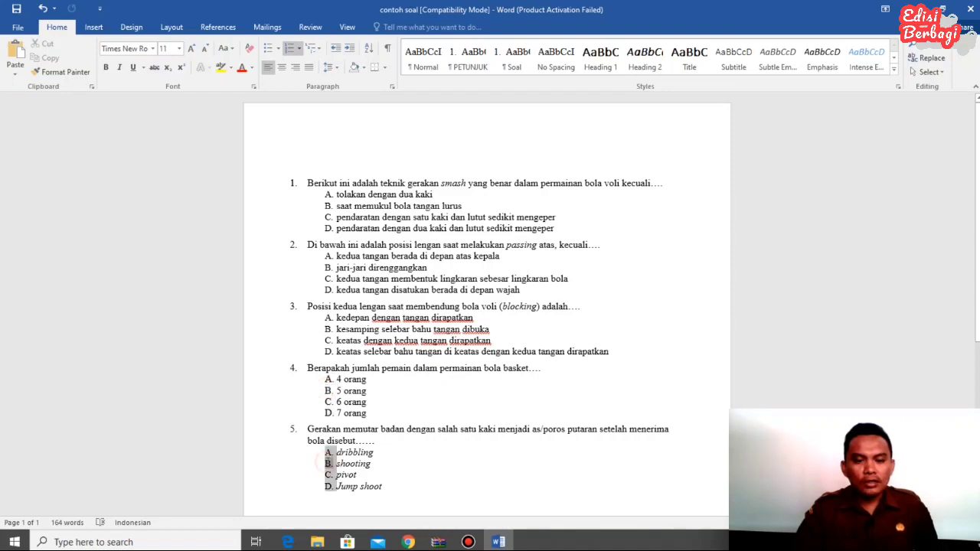
left_click(345, 163)
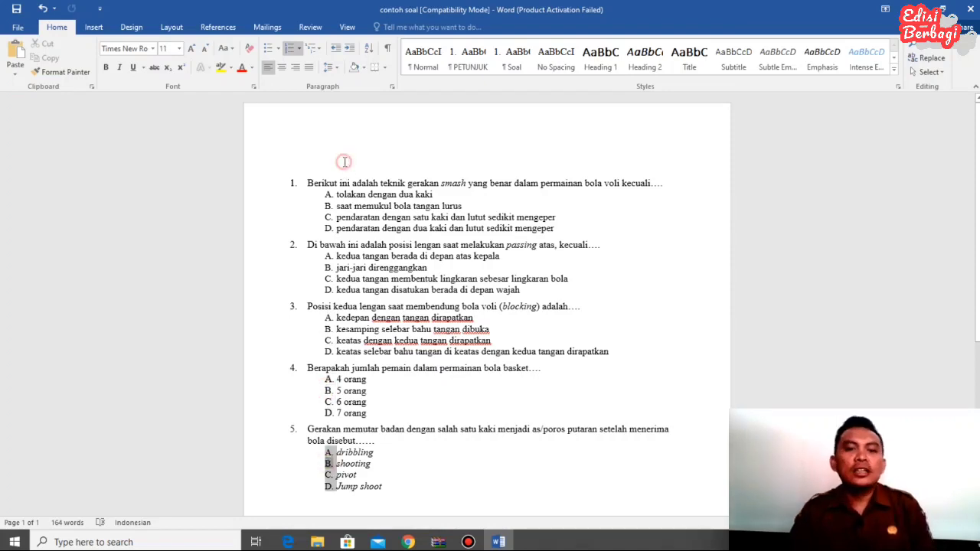
scroll(499, 454, "down", 1)
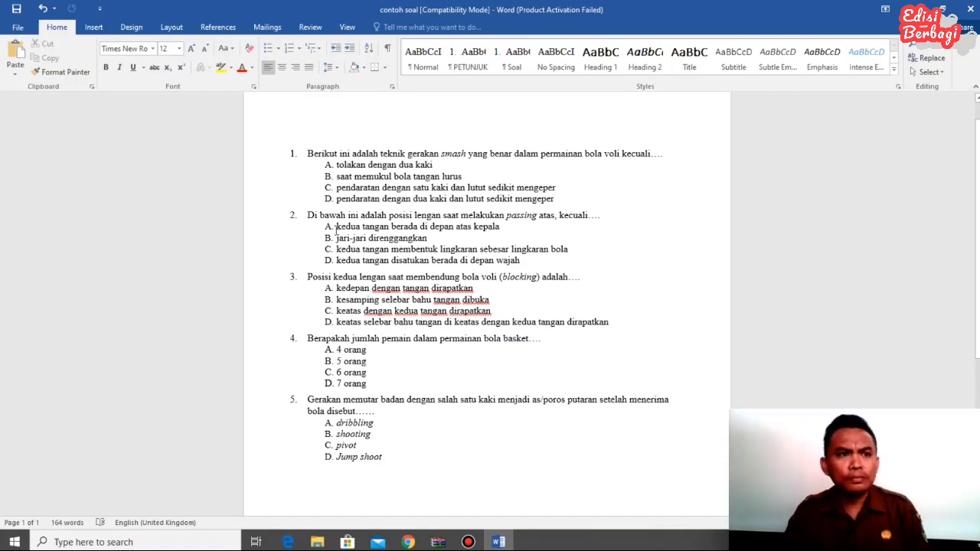
Step: Export the Word document to the Desktop as a PDF named contoh soal pjok
left_click(18, 27)
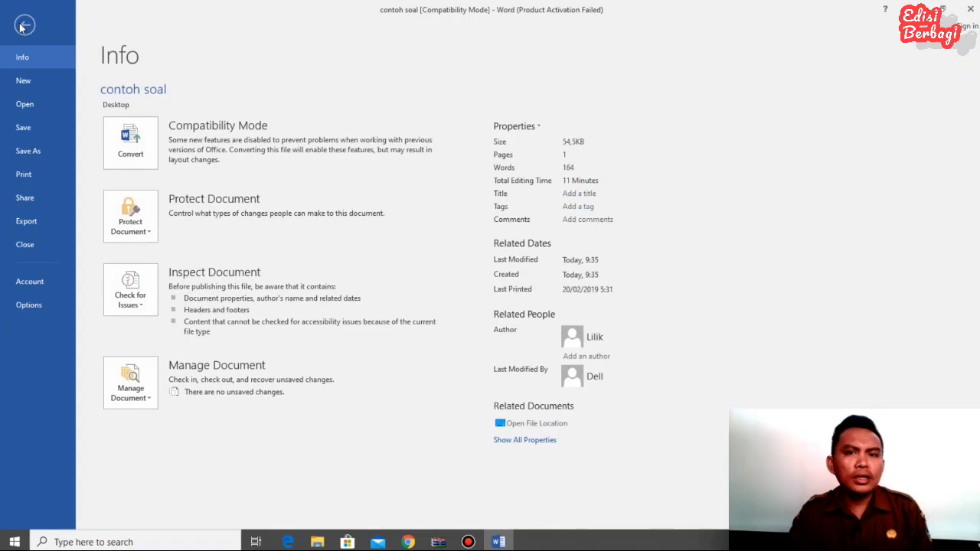
left_click(35, 222)
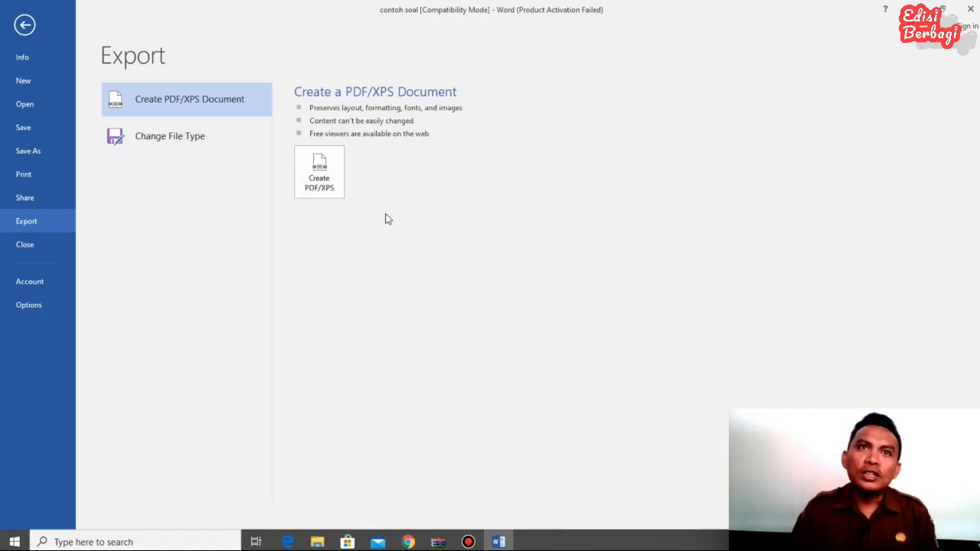
left_click(328, 181)
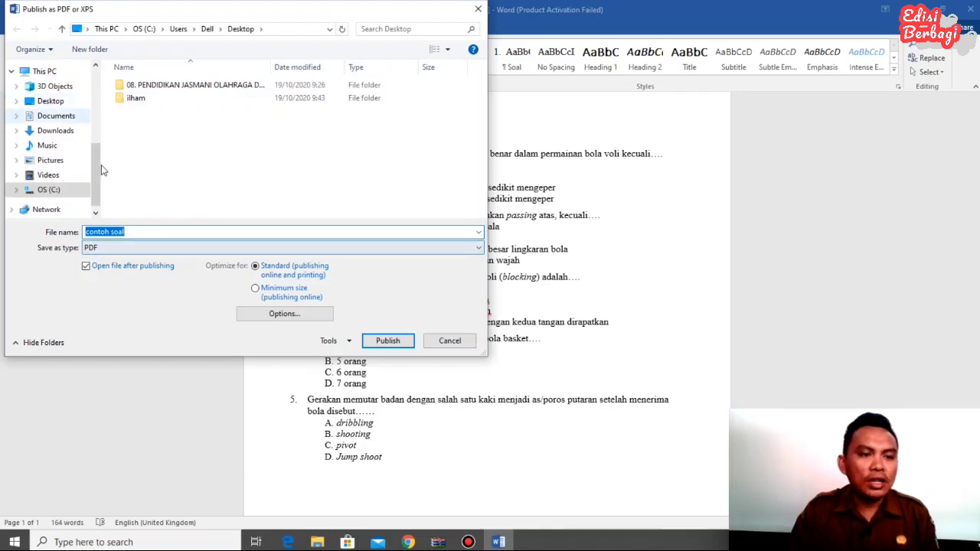
left_click(145, 235)
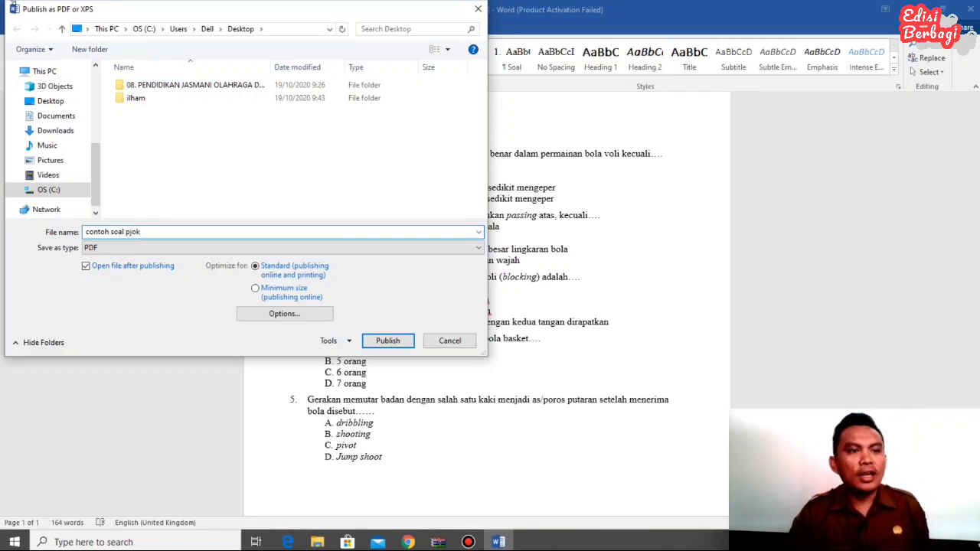
left_click(49, 100)
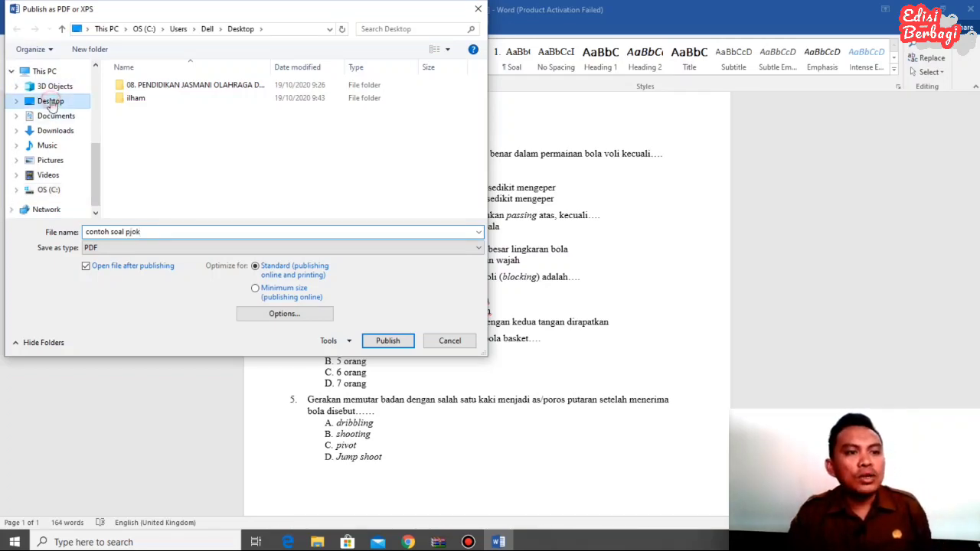
left_click(388, 341)
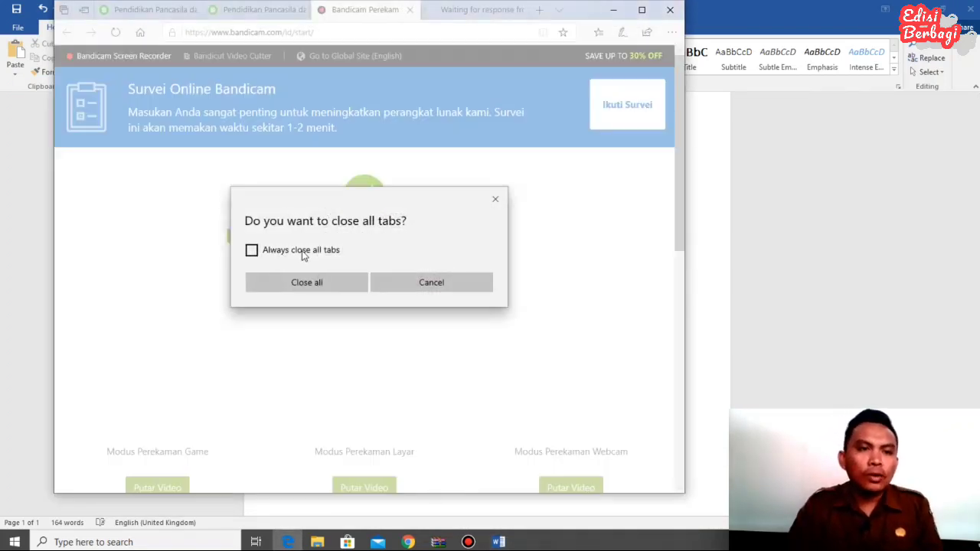
Step: Close all the Edge tabs with the option to always close all tabs enabled
left_click(252, 250)
left_click(318, 283)
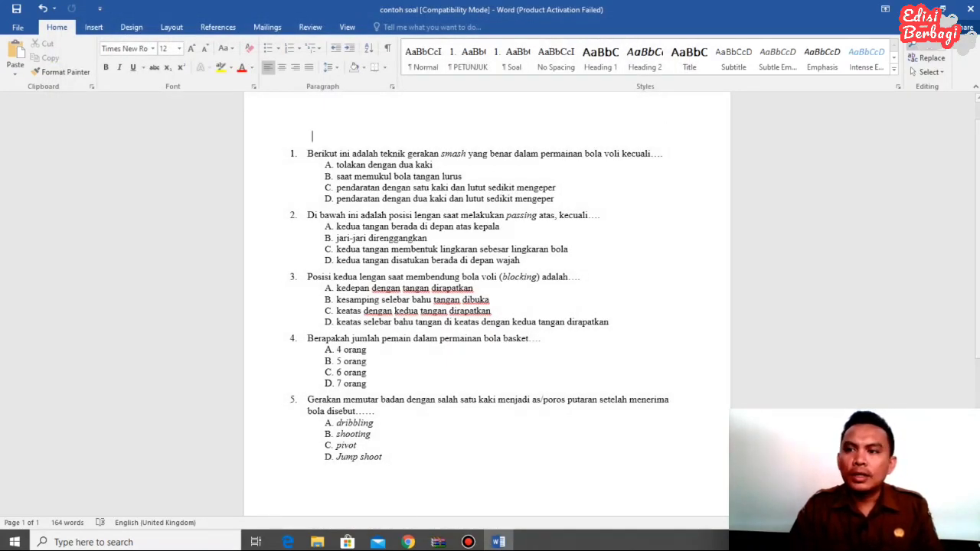
Step: Upload the contoh soal pjok PDF from the desktop into the soal pjok pas folder in Google Drive
key("alt+Tab")
left_click(914, 6)
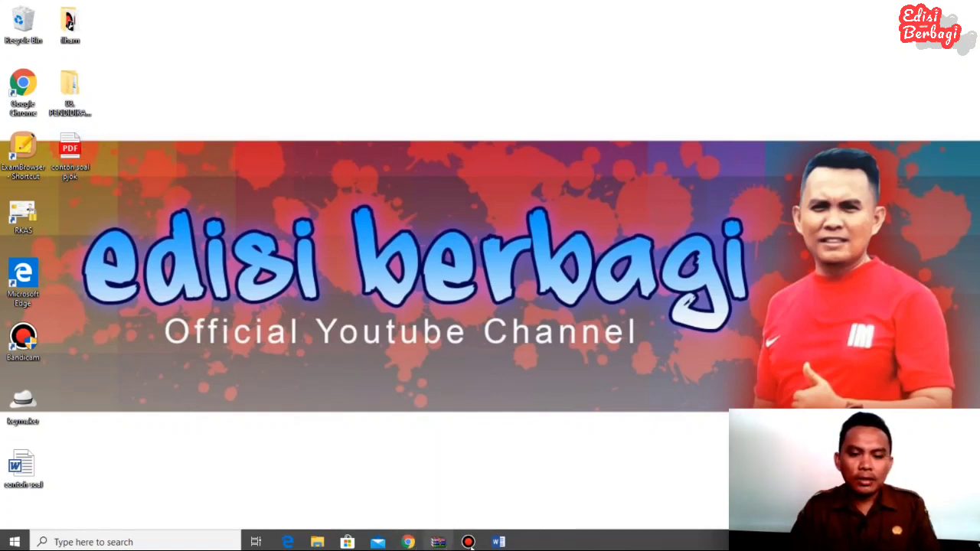
left_click(414, 541)
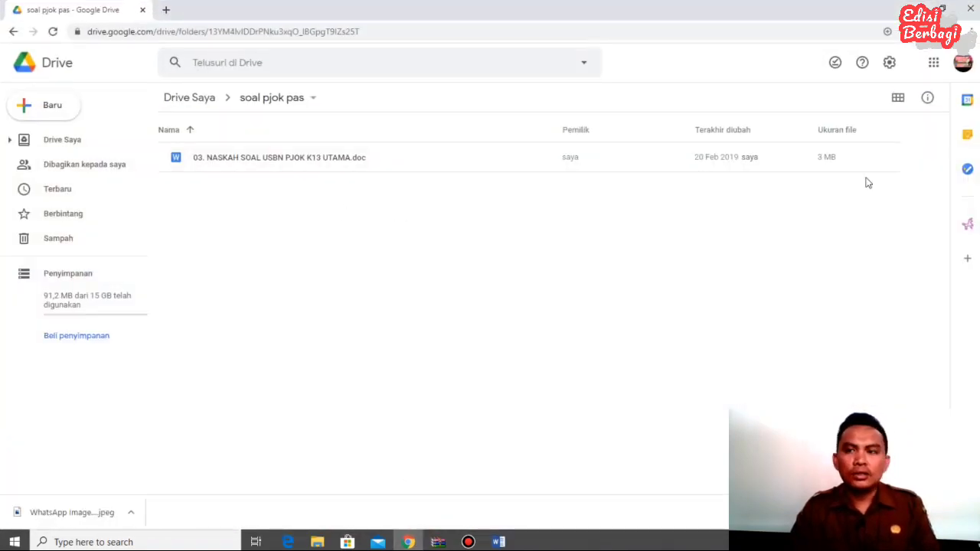
left_click(913, 9)
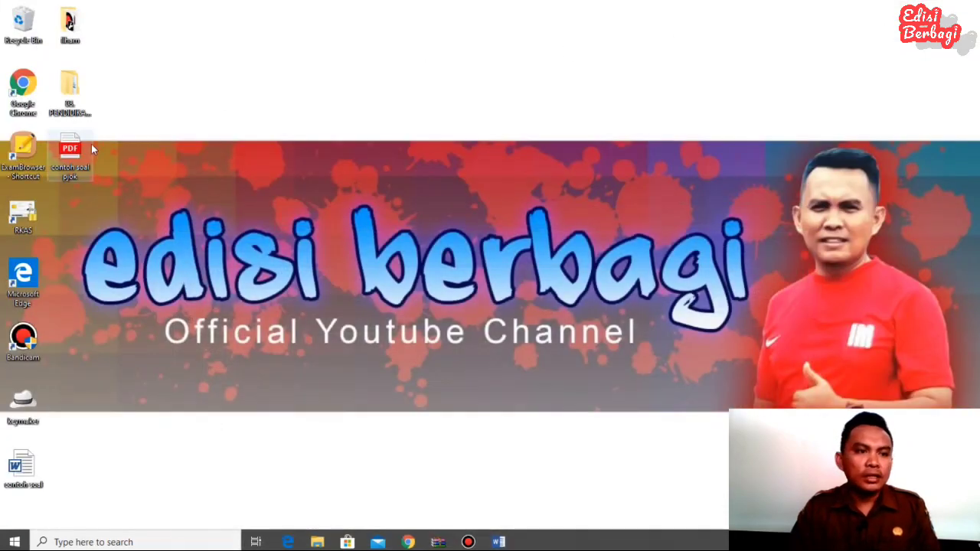
left_click_drag(74, 151, 293, 209)
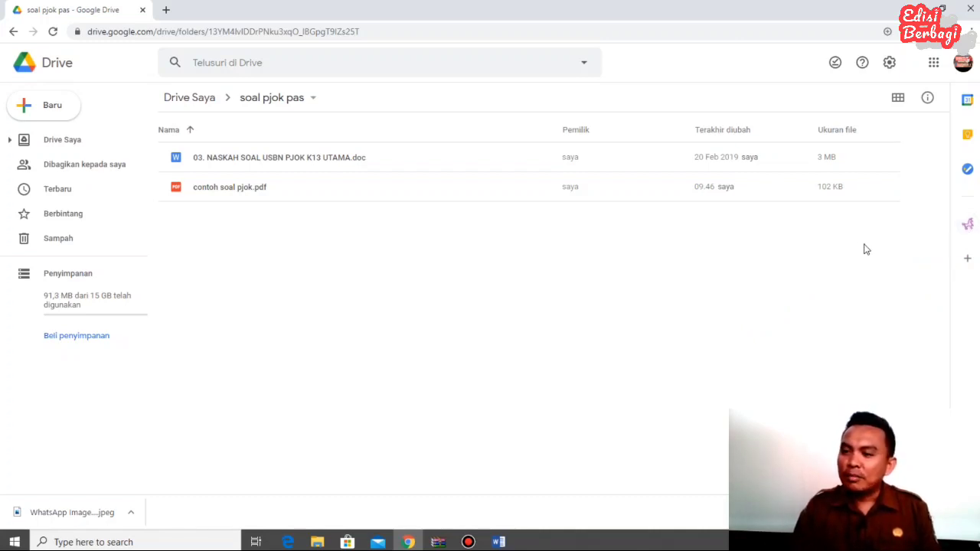
Step: Look up the Automagical Forms add-on among the apps that work with Drive, and close the catalogue
left_click(968, 262)
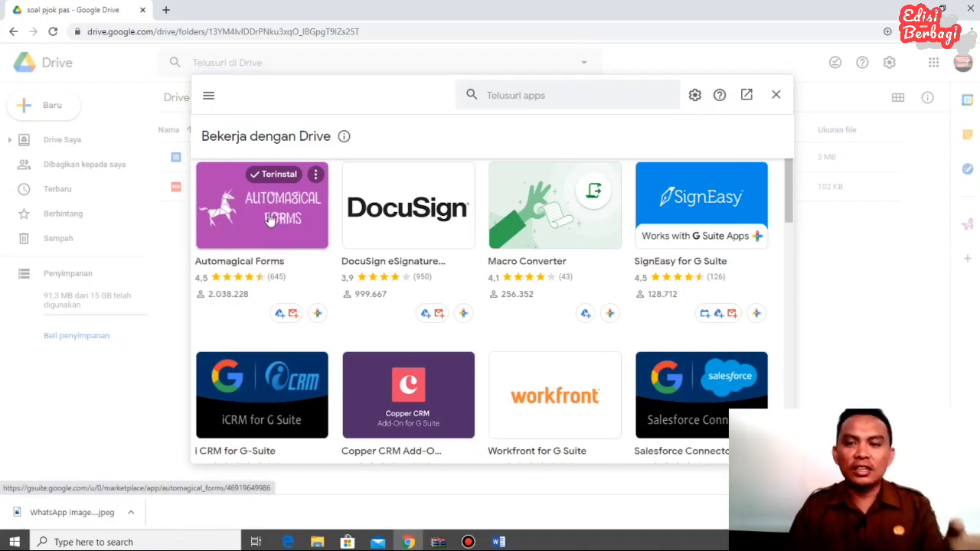
left_click(773, 96)
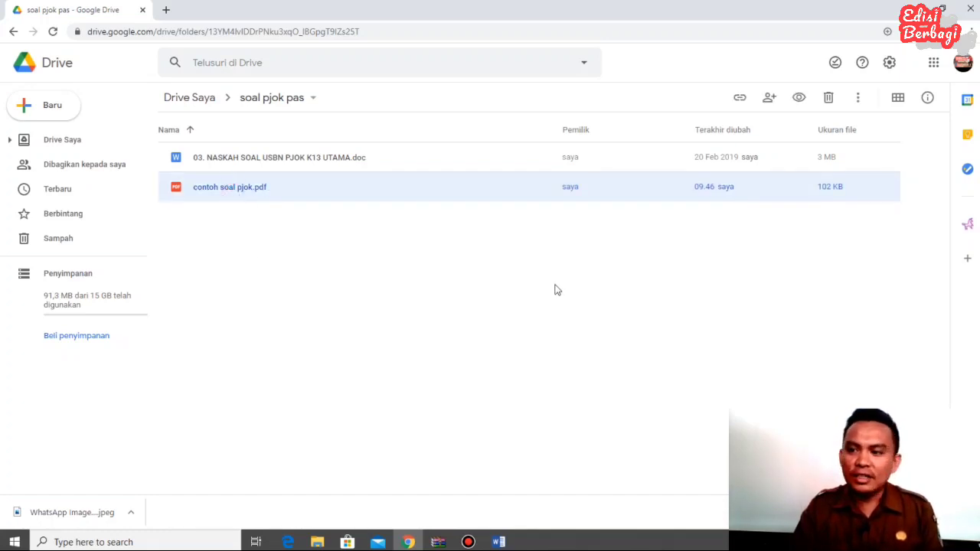
Step: Allow Automagical Forms to access contoh soal pjok.pdf and generate its questions automagically
left_click(968, 227)
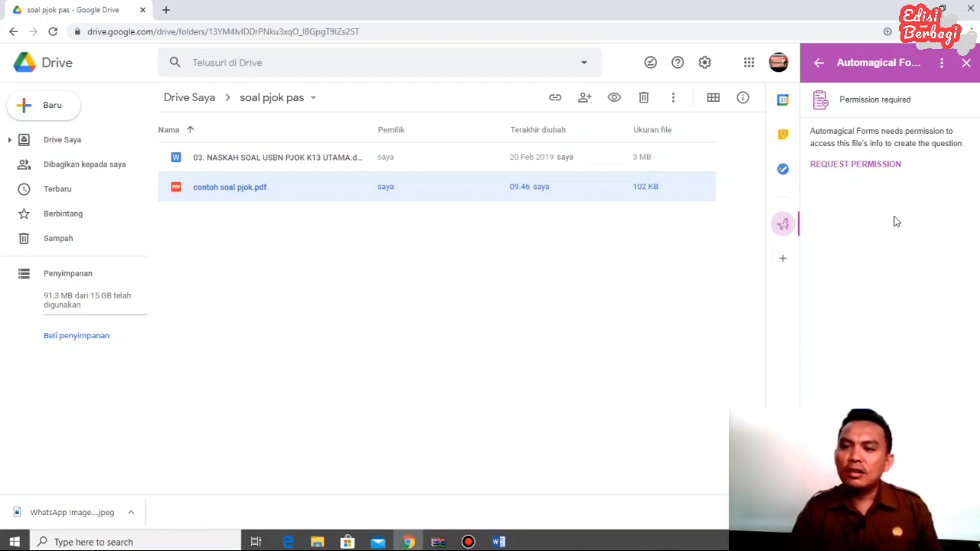
left_click(866, 167)
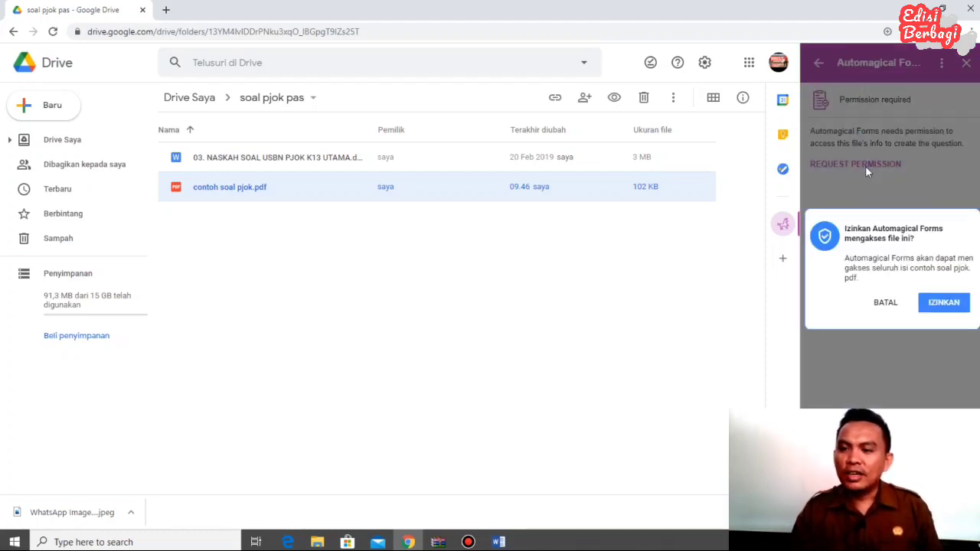
left_click(945, 304)
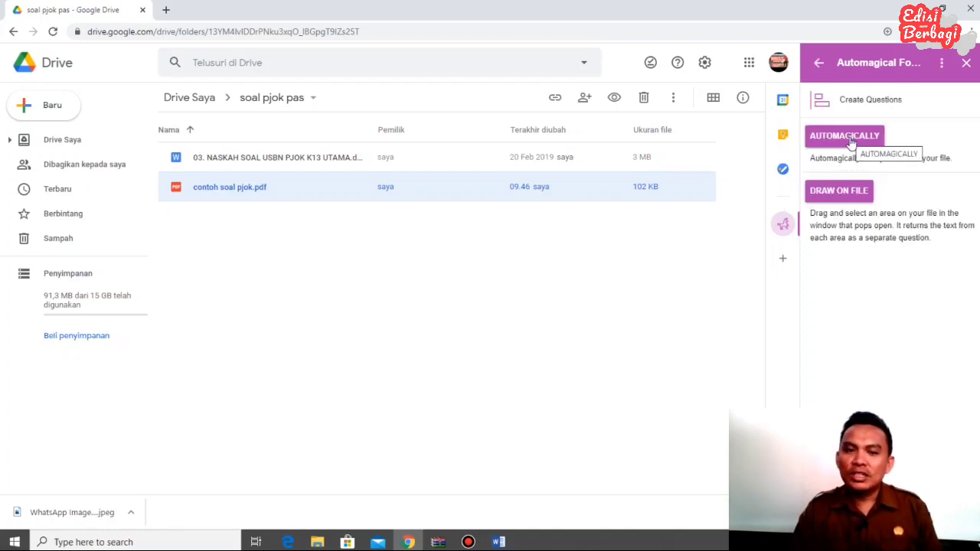
left_click(850, 140)
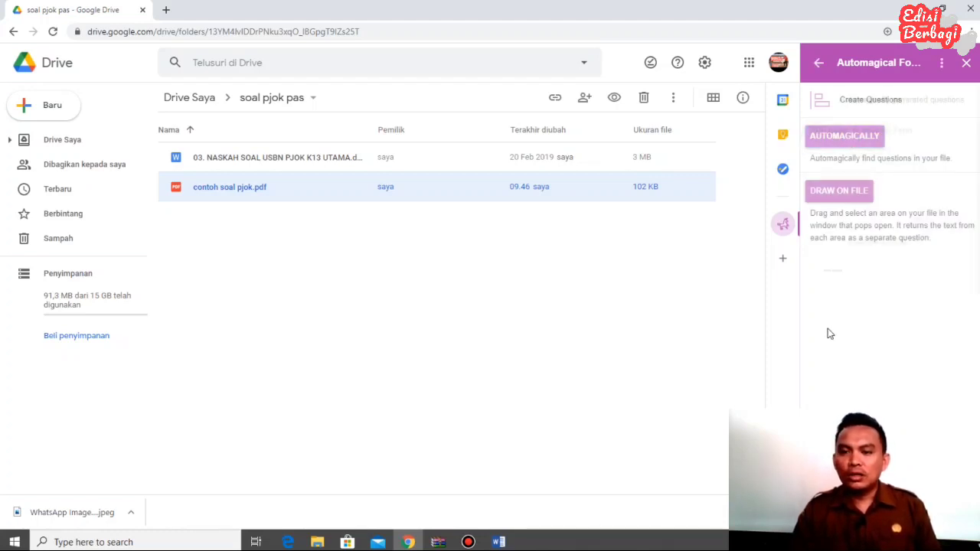
Step: Review the PDF page preview and all the generated questions with their answer options in Automagical Forms
scroll(975, 270, "down", 1)
scroll(888, 306, "down", 5)
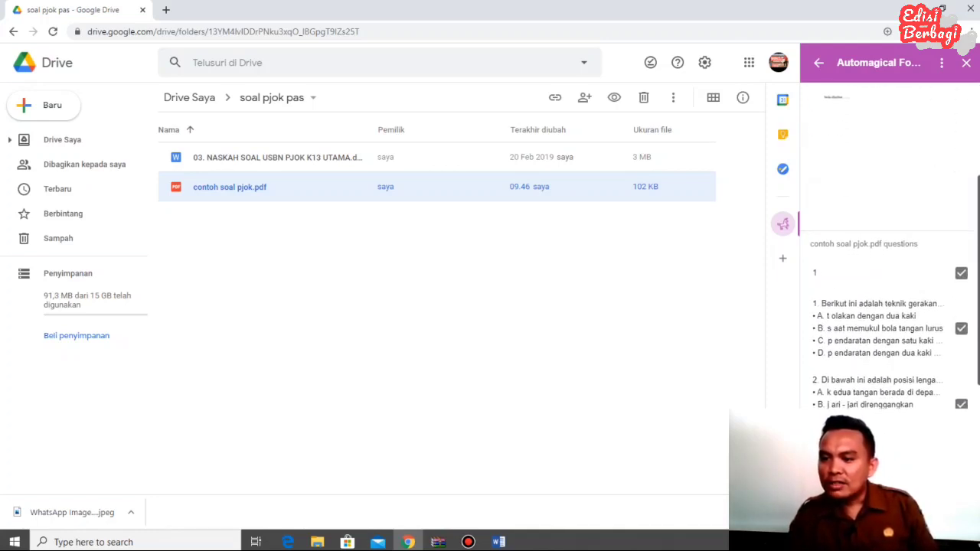
scroll(884, 306, "down", 3)
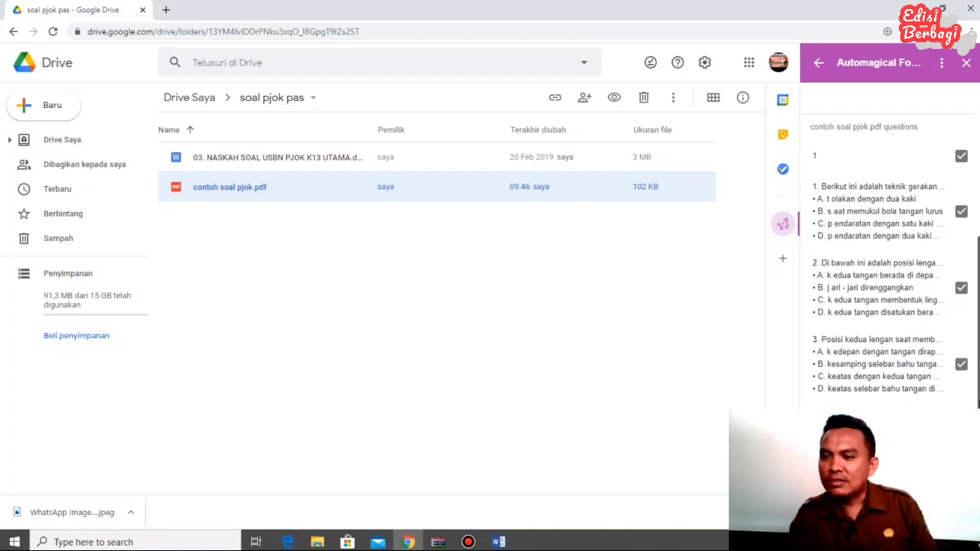
scroll(880, 306, "down", 2)
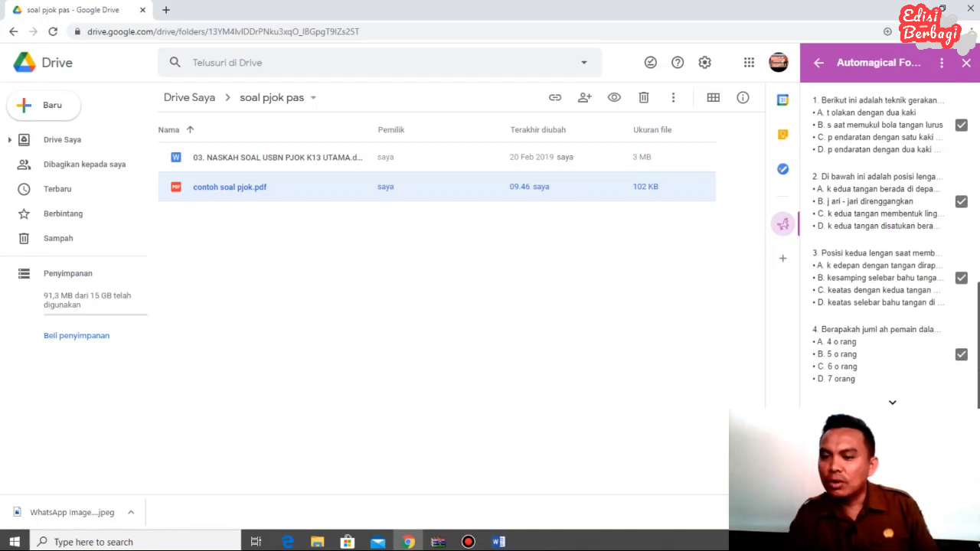
left_click(892, 402)
scroll(978, 375, "down", 2)
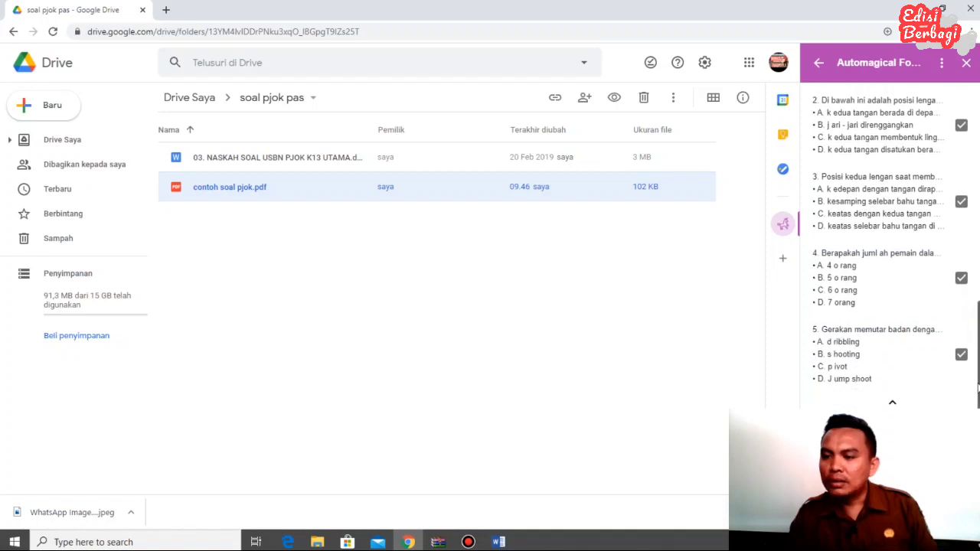
scroll(978, 375, "up", 5)
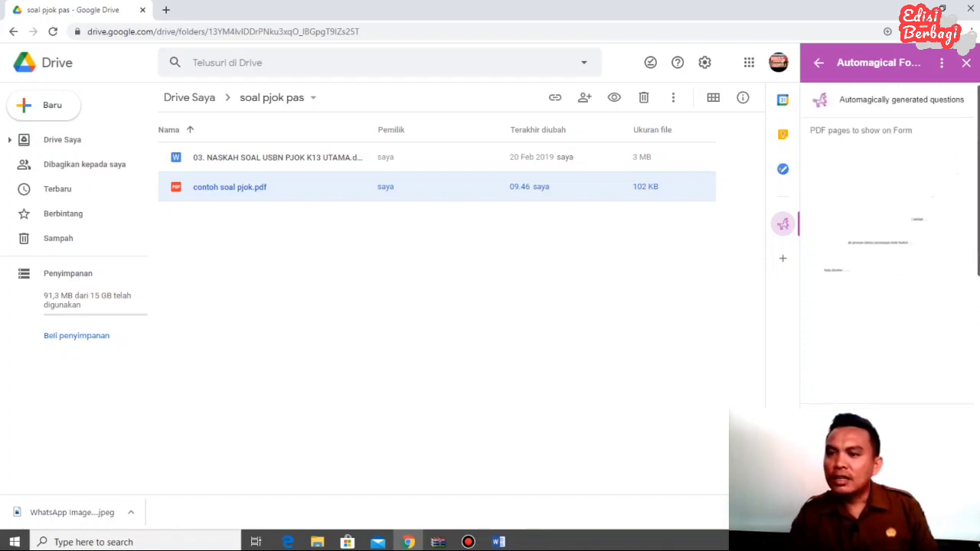
scroll(888, 252, "down", 6)
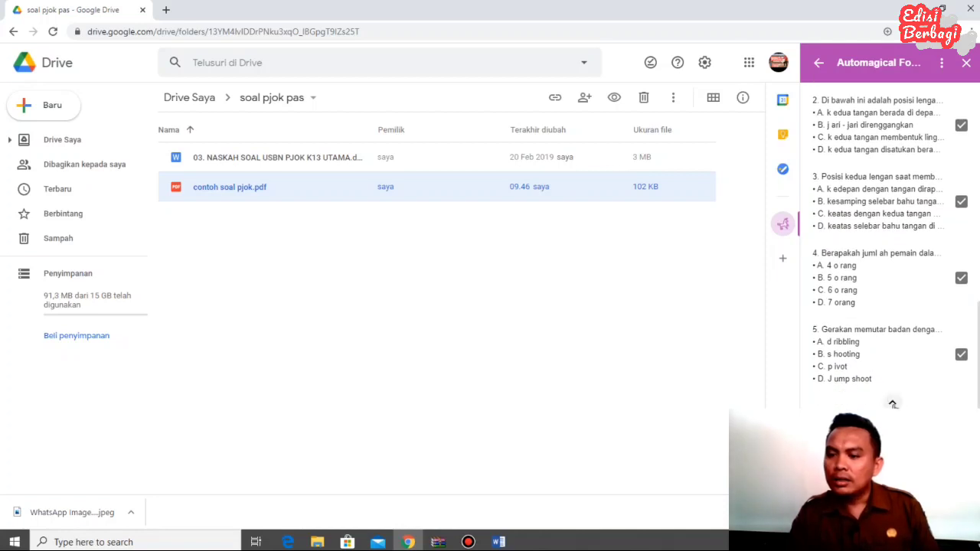
scroll(893, 404, "up", 1)
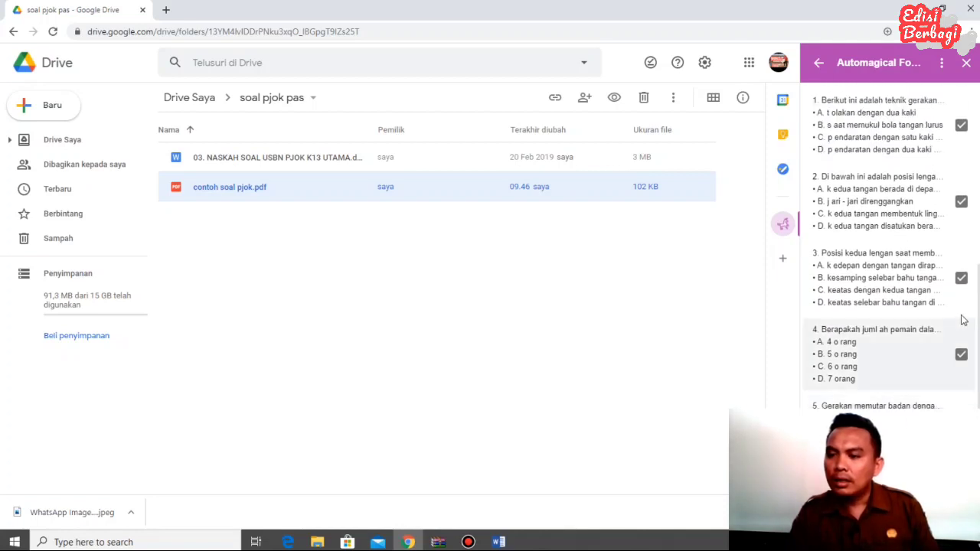
scroll(888, 245, "down", 1)
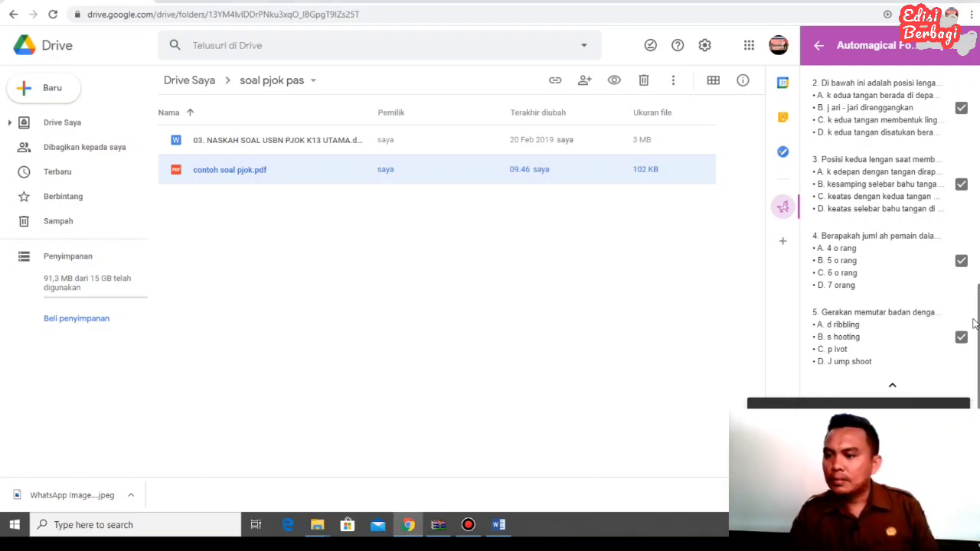
left_click_drag(974, 323, 959, 4)
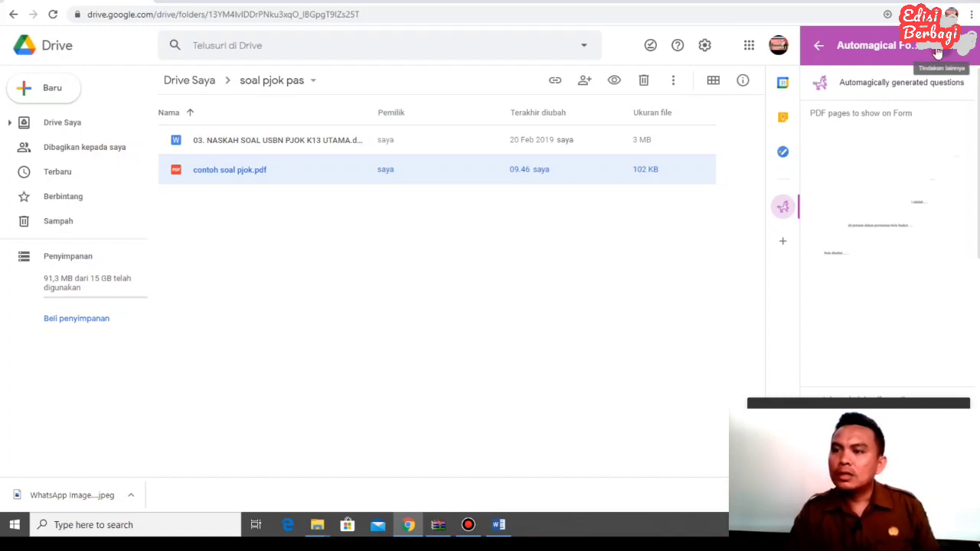
left_click(937, 49)
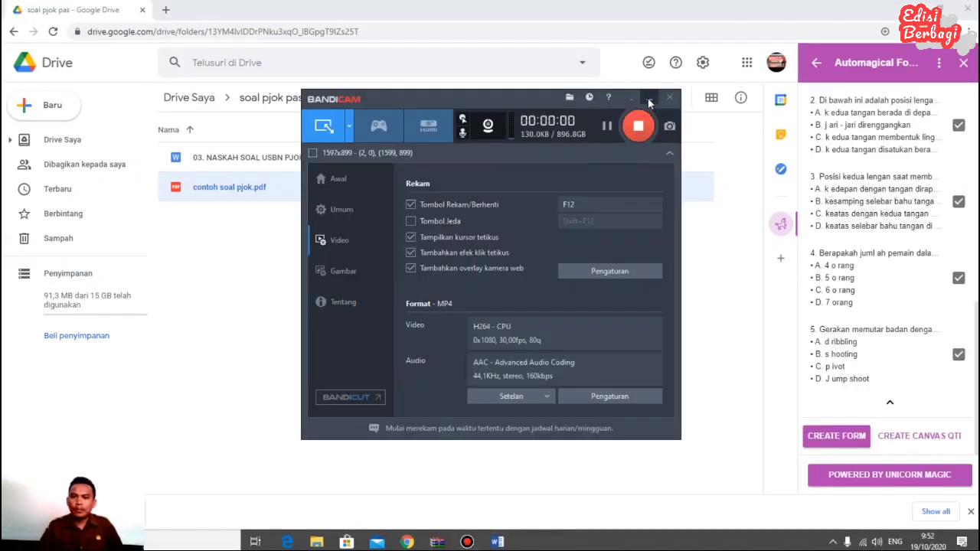
left_click(649, 102)
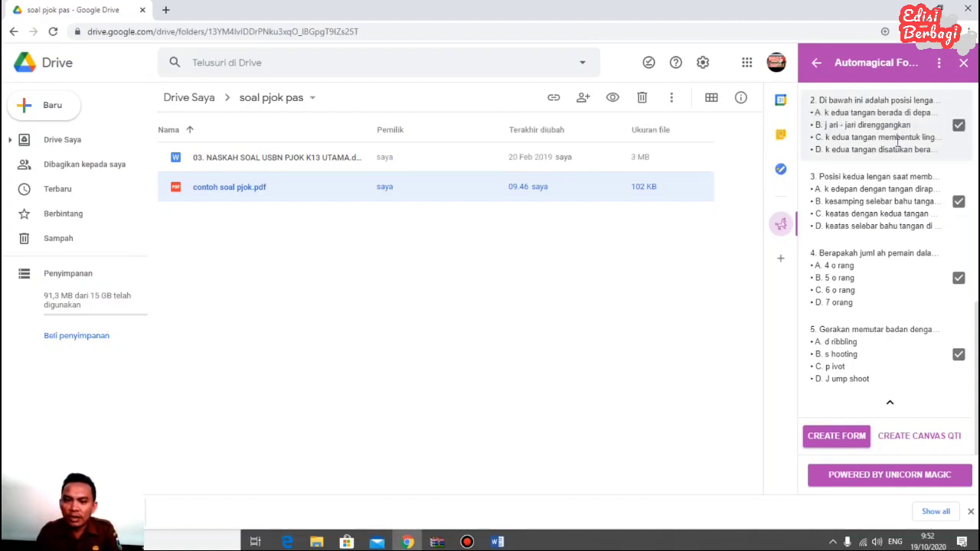
Step: Create a Google Form from all the generated contoh soal pjok.pdf questions and open it
scroll(894, 240, "up", 5)
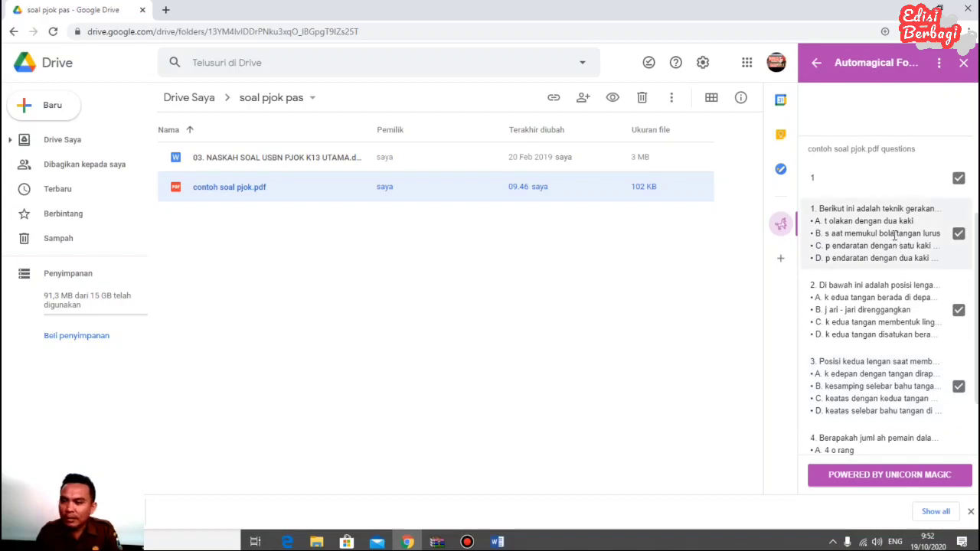
scroll(894, 235, "down", 3)
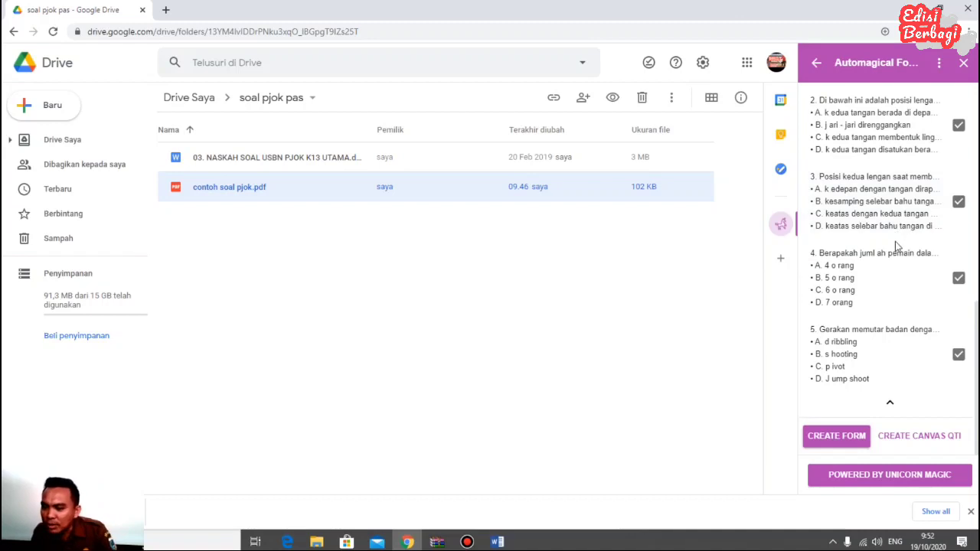
scroll(895, 242, "up", 2)
scroll(895, 241, "up", 1)
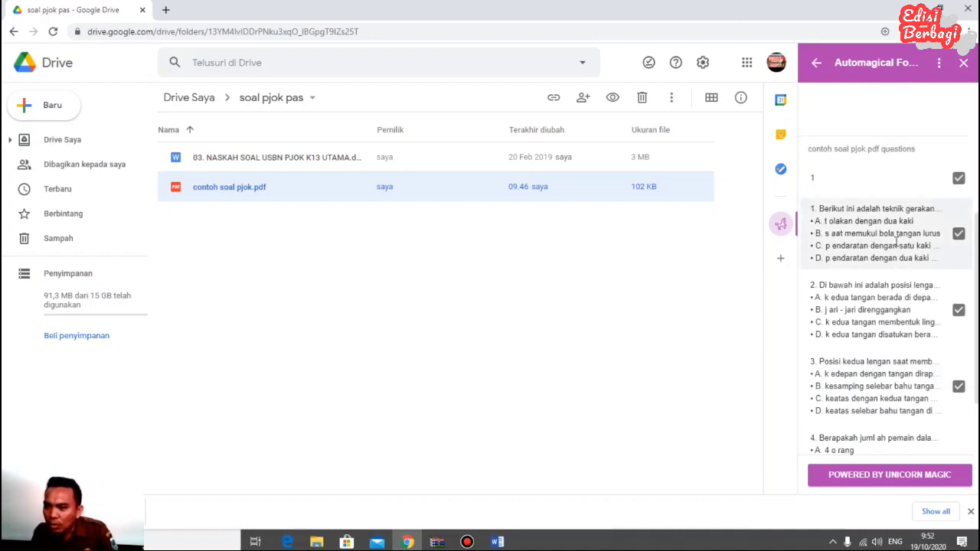
scroll(896, 243, "down", 3)
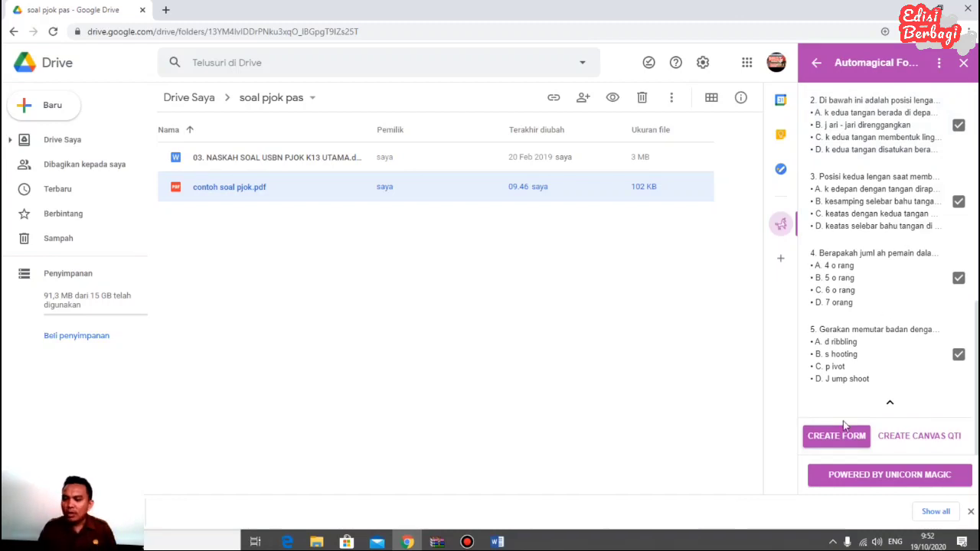
left_click(843, 437)
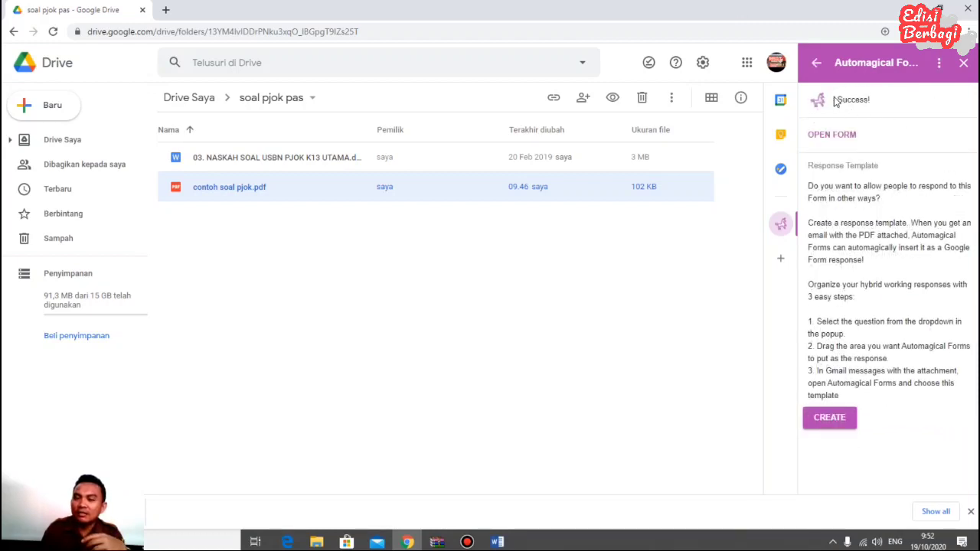
left_click(831, 135)
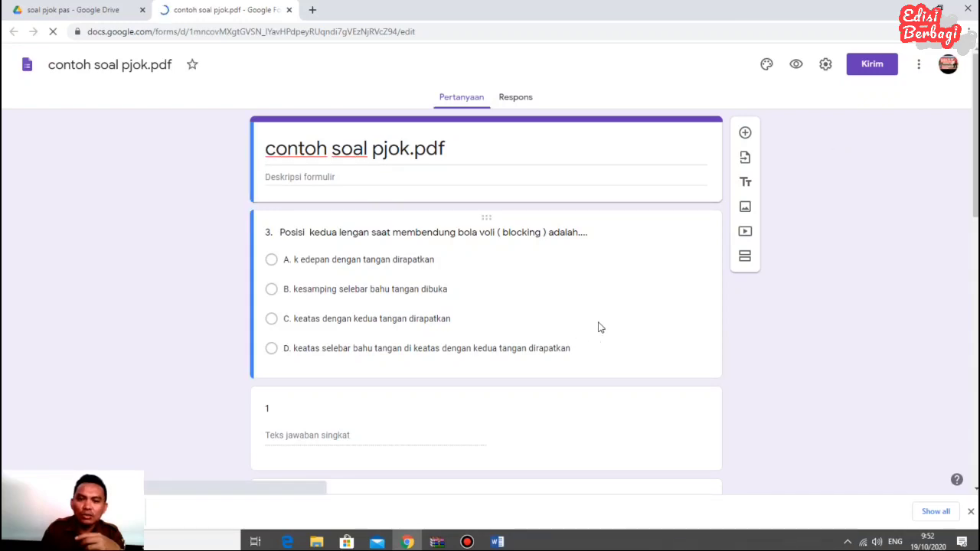
Step: Clear the question text "1" from the short-answer item below the first multiple-choice question
scroll(600, 327, "down", 10)
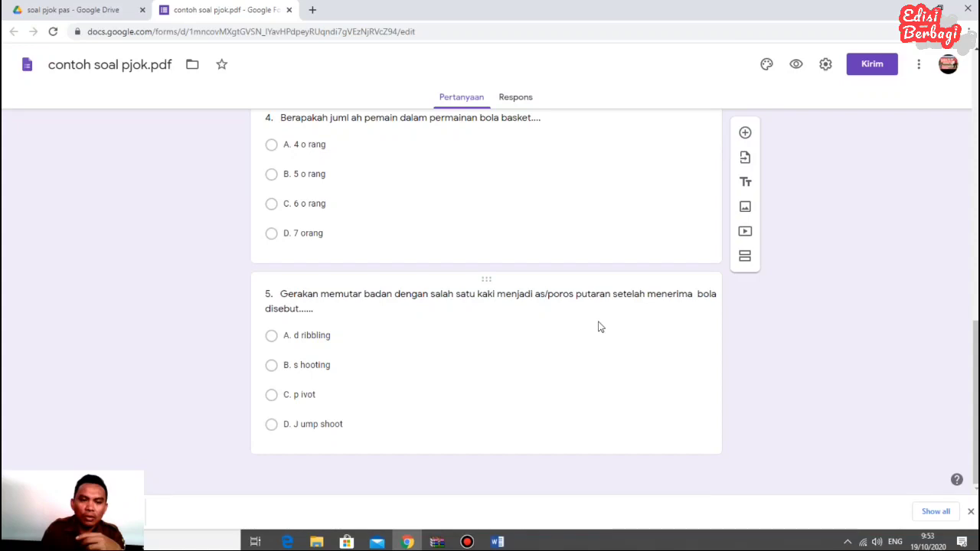
scroll(600, 327, "up", 3)
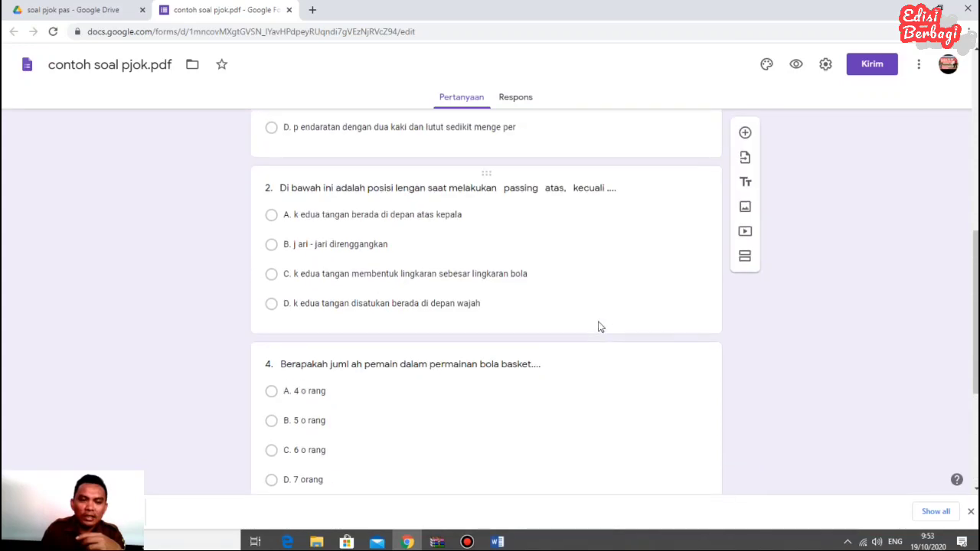
scroll(600, 327, "up", 6)
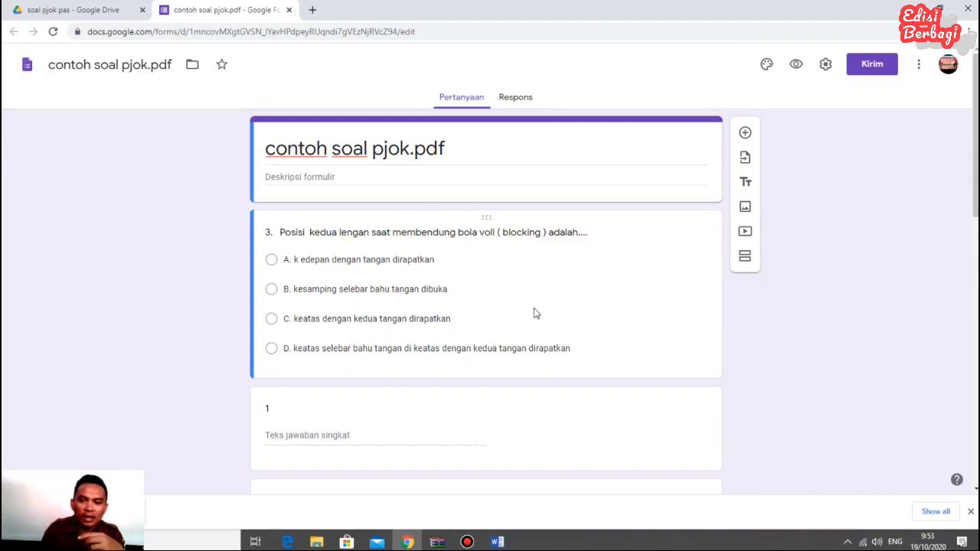
scroll(533, 314, "down", 3)
scroll(533, 311, "up", 1)
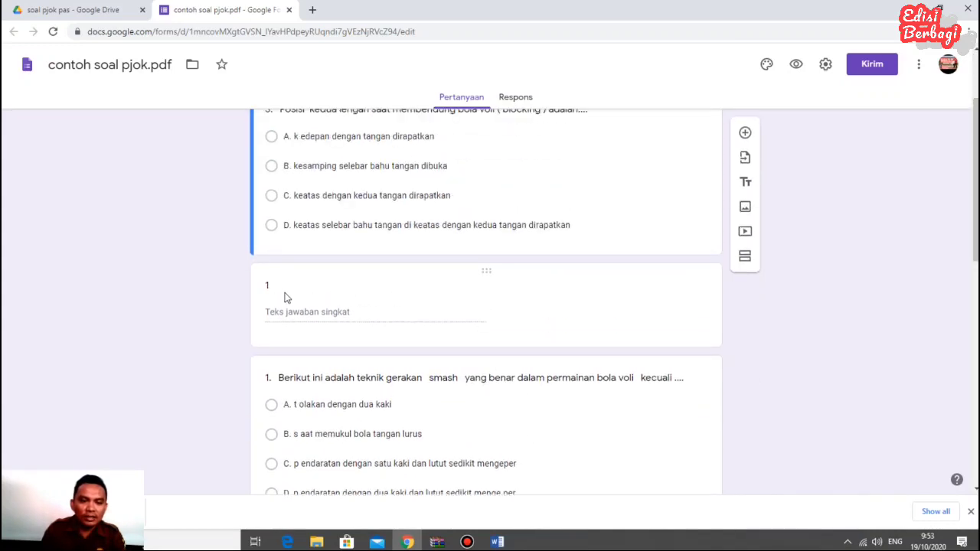
left_click(285, 297)
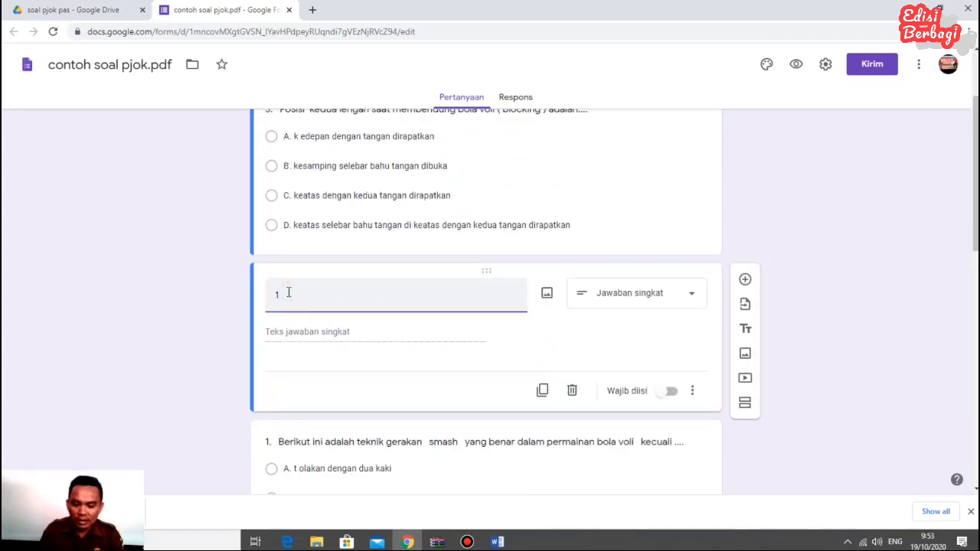
key("BackSpace")
left_click(184, 297)
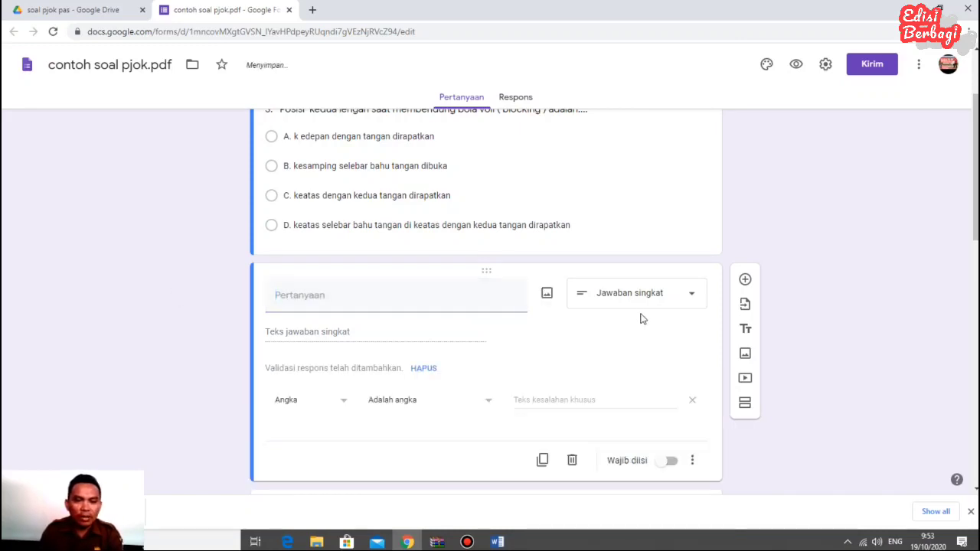
Step: Renumber the question "Posisi kedua lengan saat membendung bola voli" as "1."
scroll(640, 314, "up", 2)
left_click(276, 239)
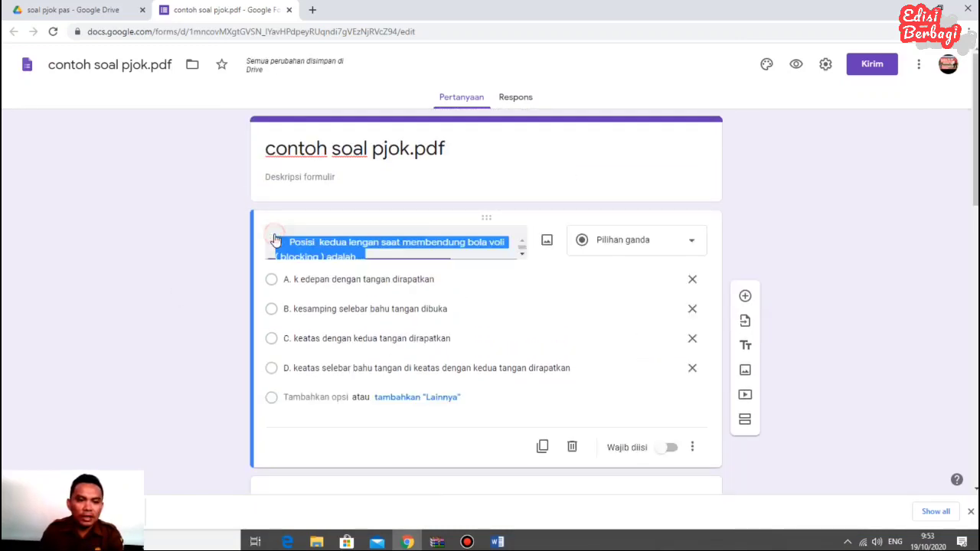
left_click(289, 242)
left_click_drag(288, 241, 276, 242)
type("1")
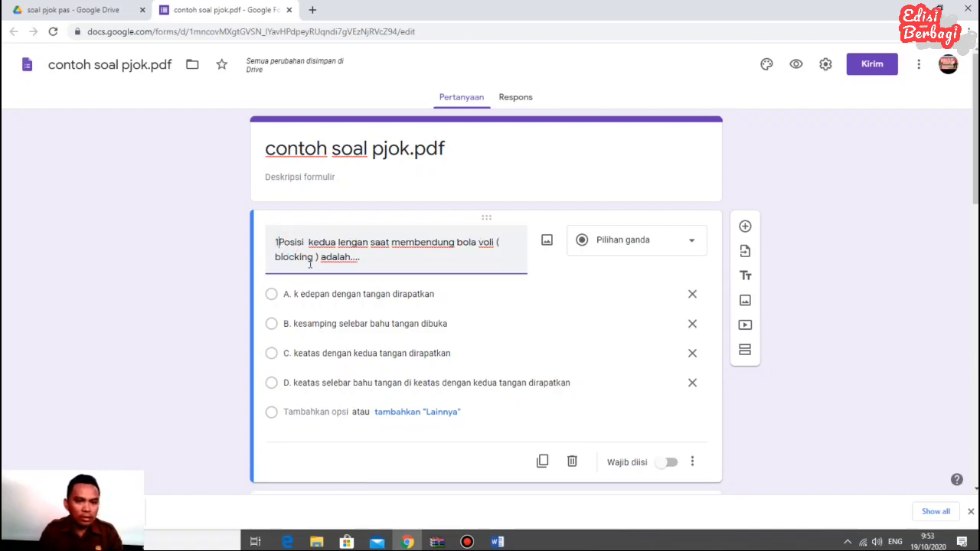
type(".")
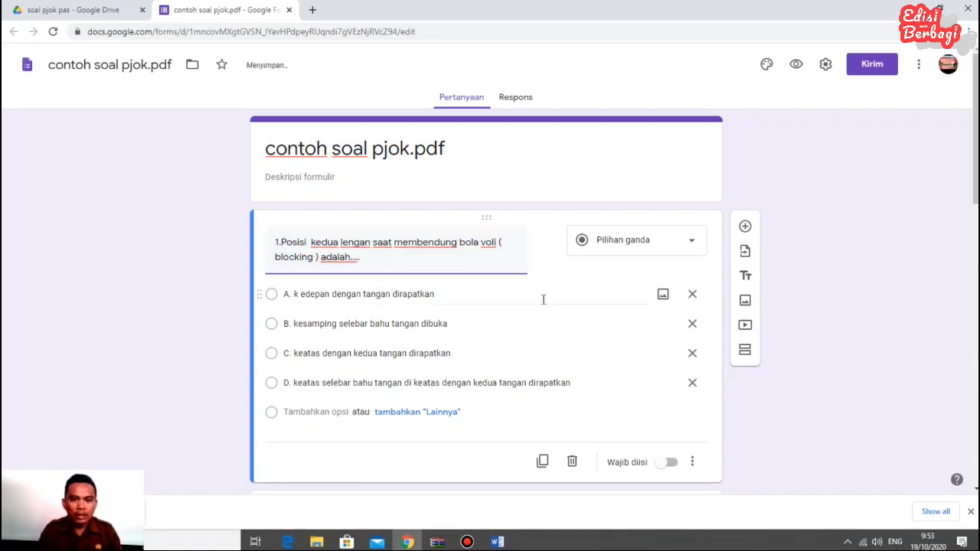
left_click(511, 177)
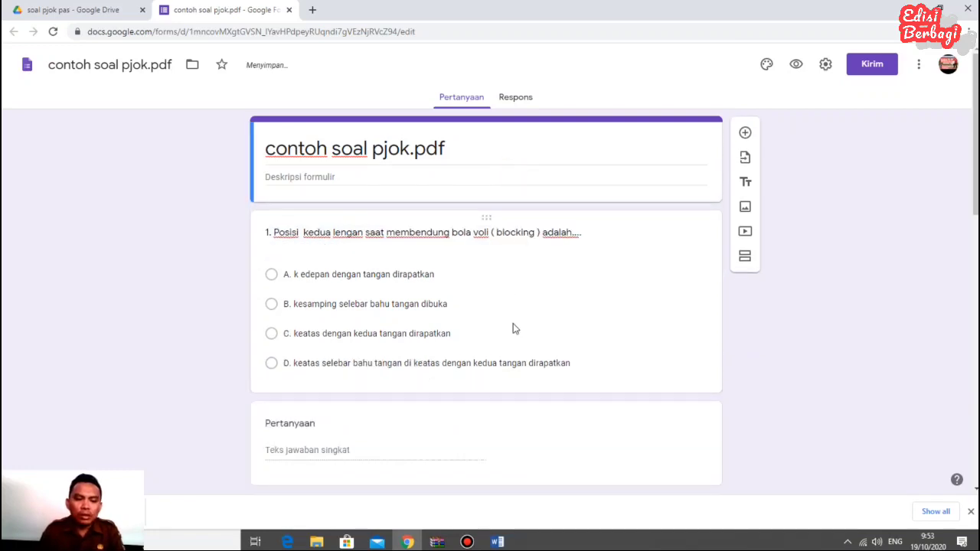
Step: Renumber the question "Berikut ini adalah teknik gerakan smash" as "2."
scroll(514, 324, "down", 2)
scroll(513, 327, "up", 1)
scroll(513, 327, "down", 3)
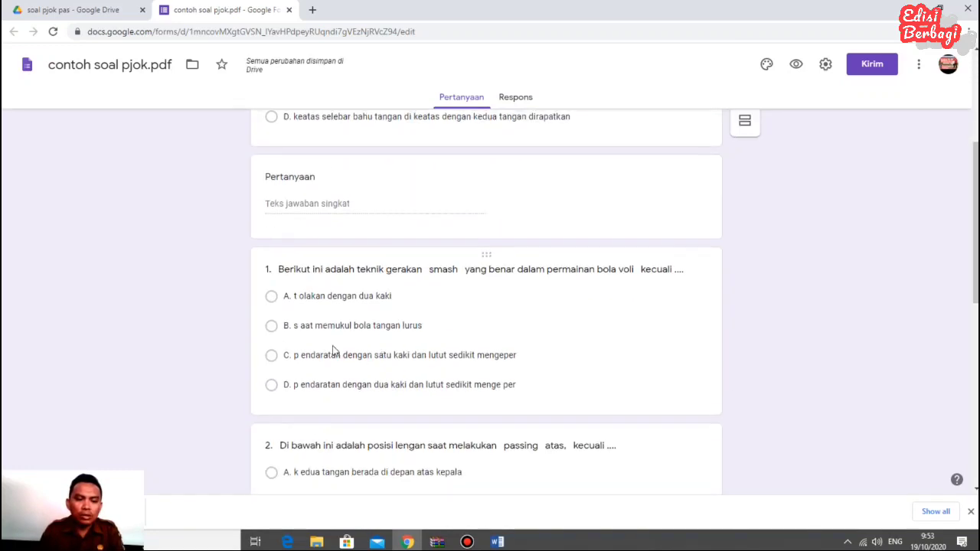
left_click(270, 272)
left_click(280, 280)
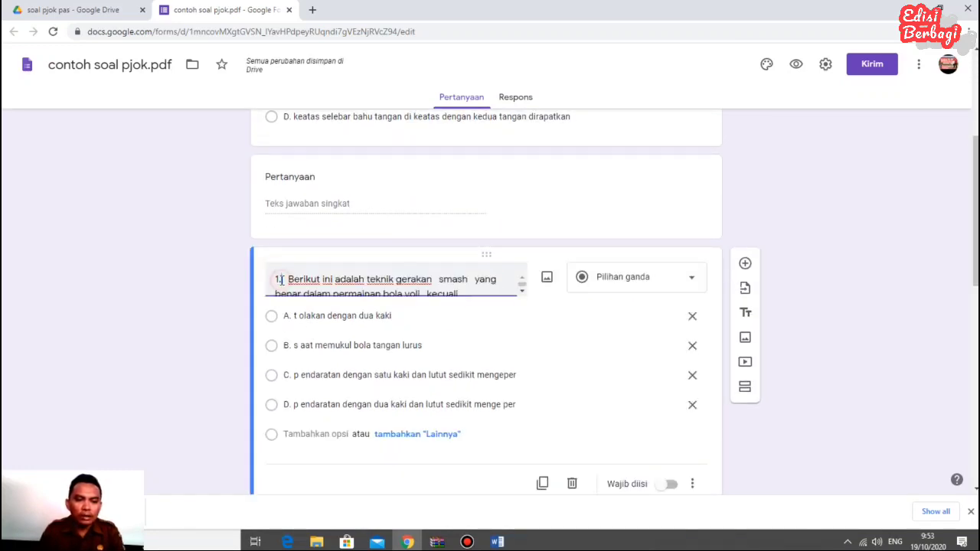
key("BackSpace")
key("BackSpace")
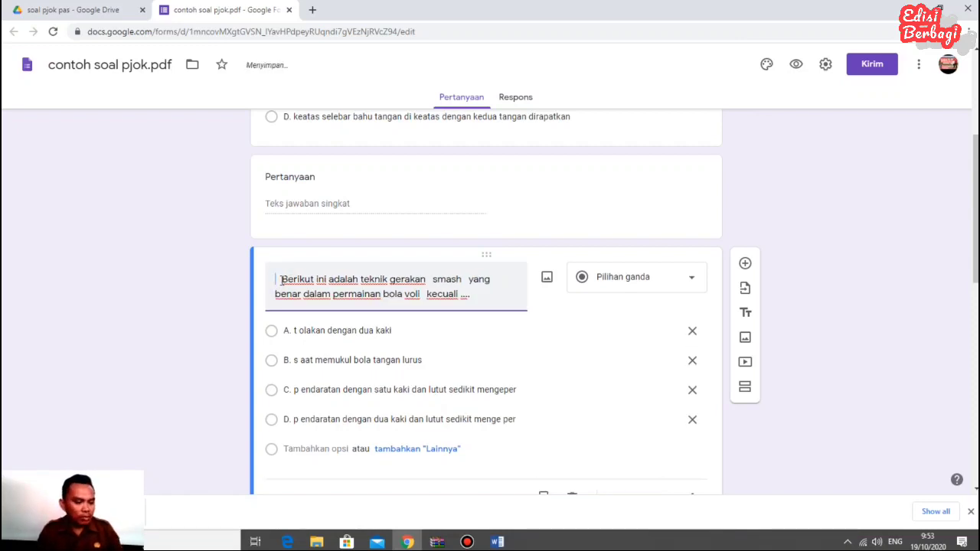
type("2.")
left_click(501, 360)
Step: Check the numbering and order of the form's questions, including the ones on passing atas and basketball players
scroll(532, 352, "down", 4)
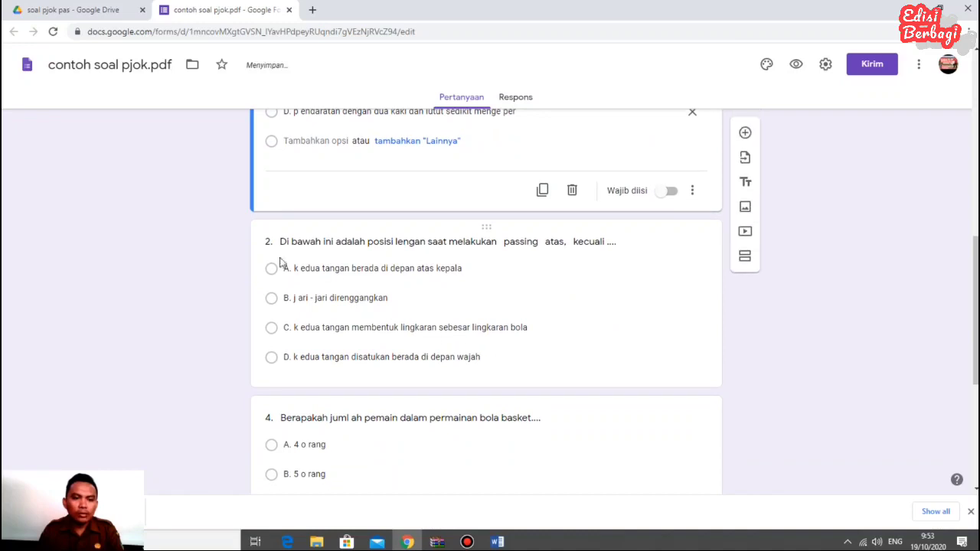
left_click(272, 242)
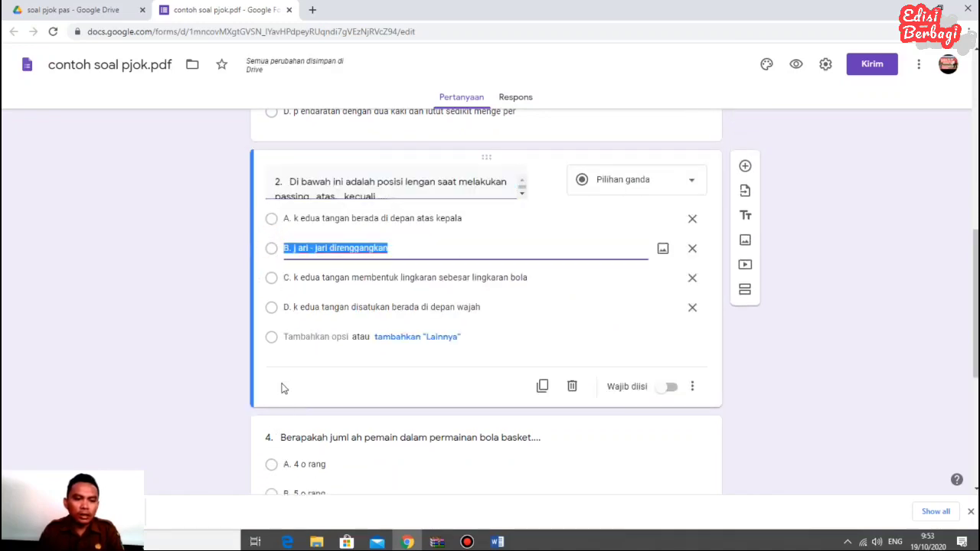
left_click(454, 433)
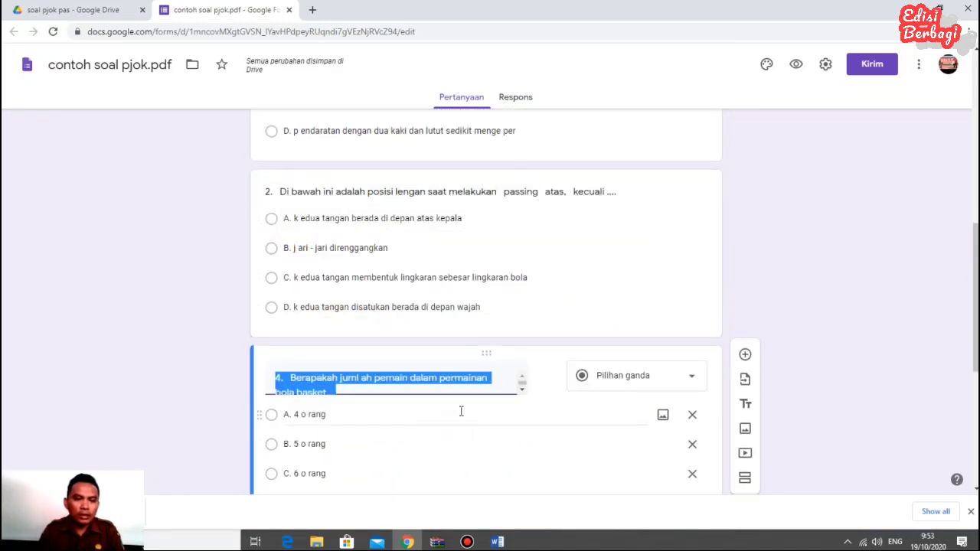
scroll(459, 411, "up", 4)
scroll(457, 383, "up", 3)
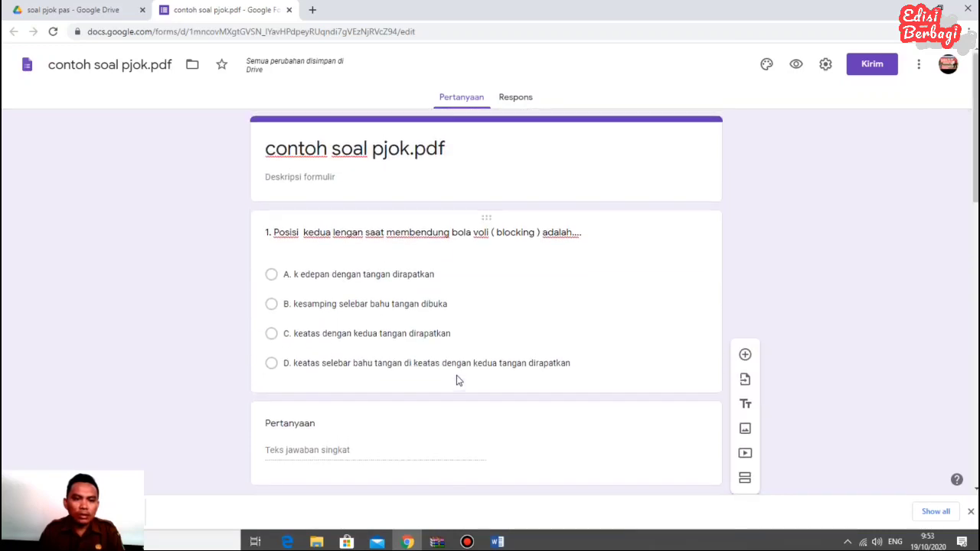
scroll(455, 383, "down", 3)
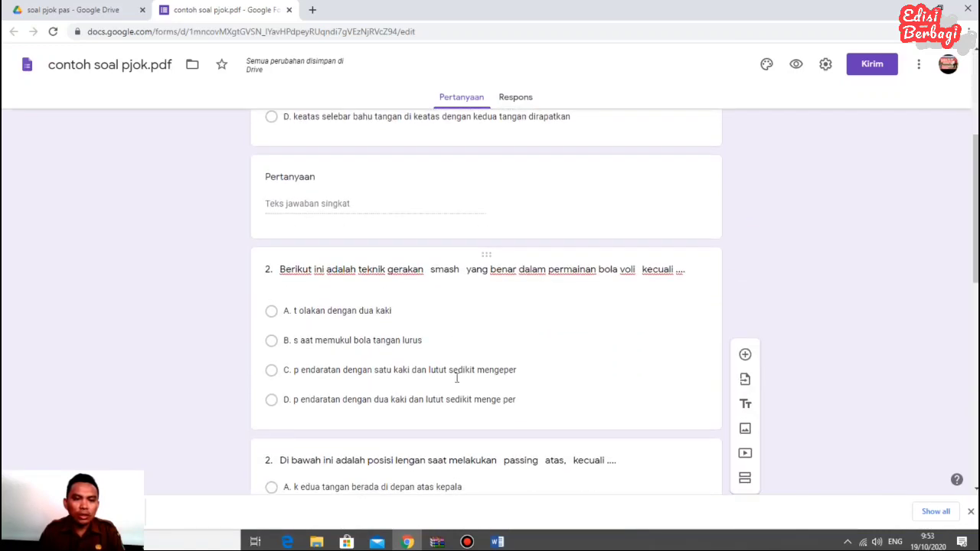
scroll(457, 379, "up", 3)
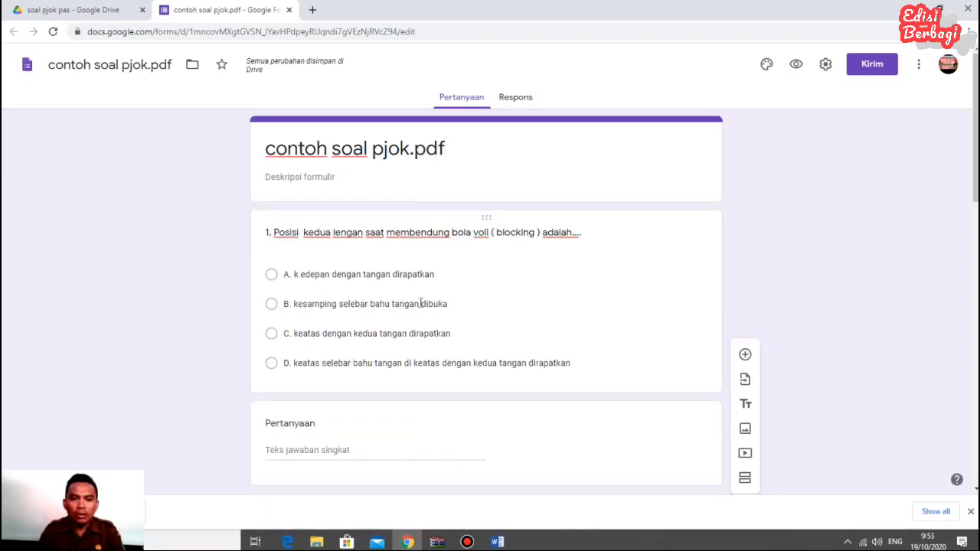
Step: Clear the form's title text in the header card
left_click(457, 146)
left_click_drag(457, 140, 368, 150)
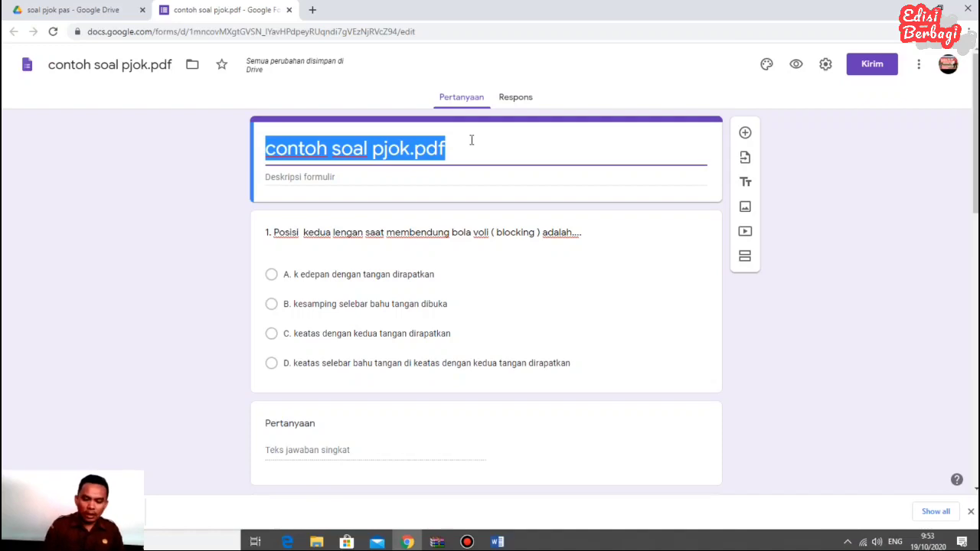
key("BackSpace")
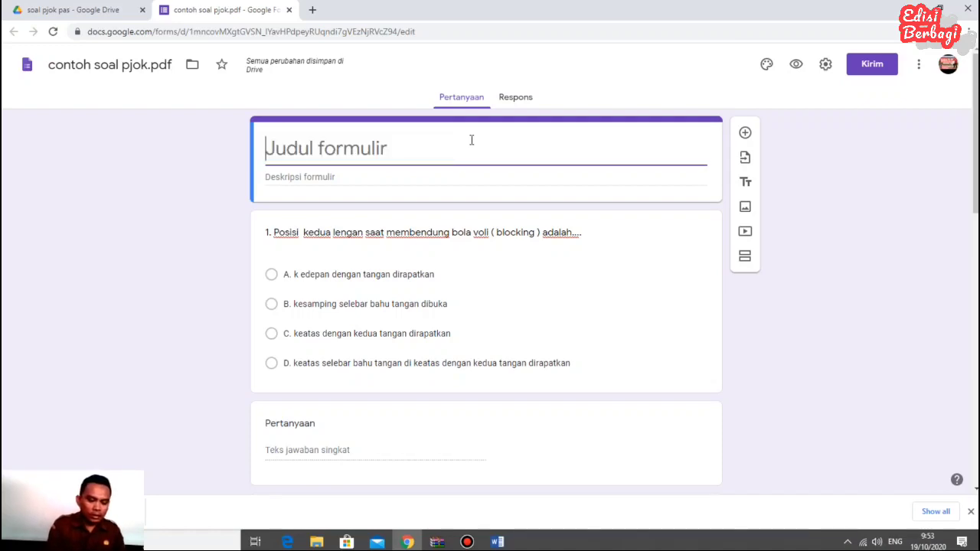
type("jawa")
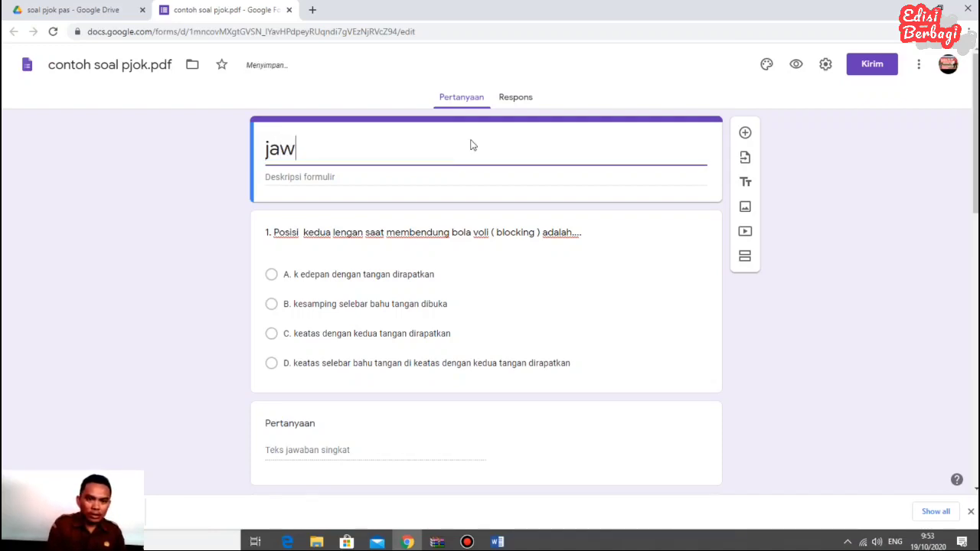
key("BackSpace")
key("BackSpace")
key("BackSpace")
key("BackSpace")
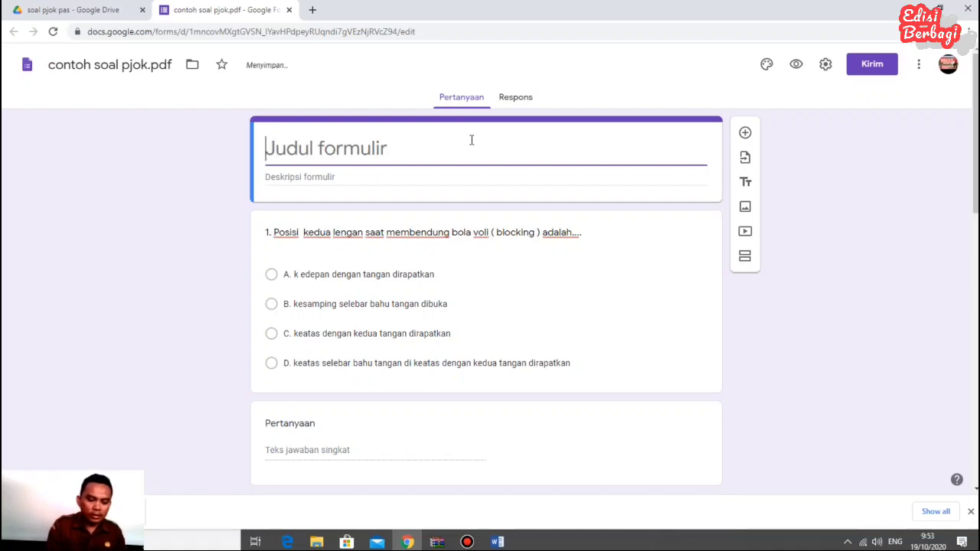
type("isli")
key("BackSpace")
key("BackSpace")
key("BackSpace")
Step: Enter "jawablah pertanyaan ini" as the form's title
type("jawab")
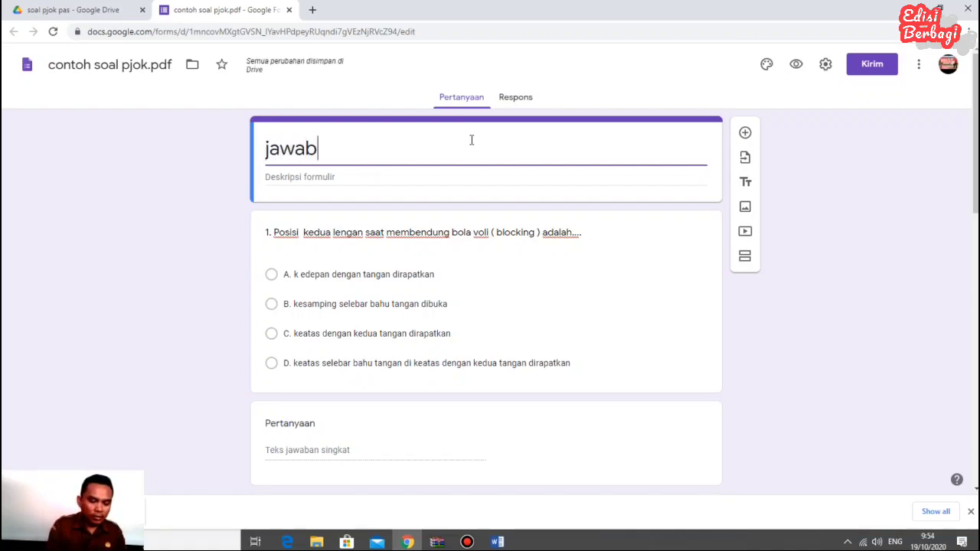
type("lah pertanyaa")
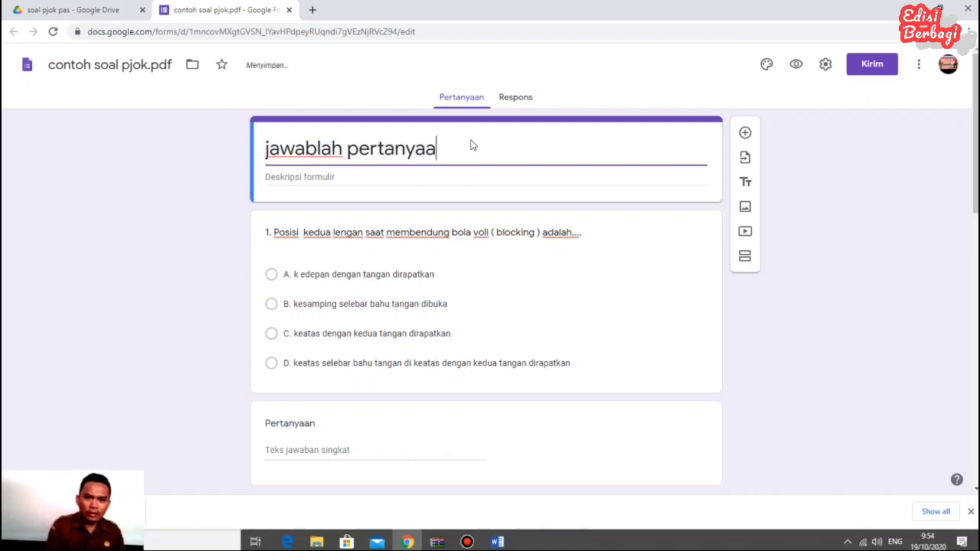
type("n ini")
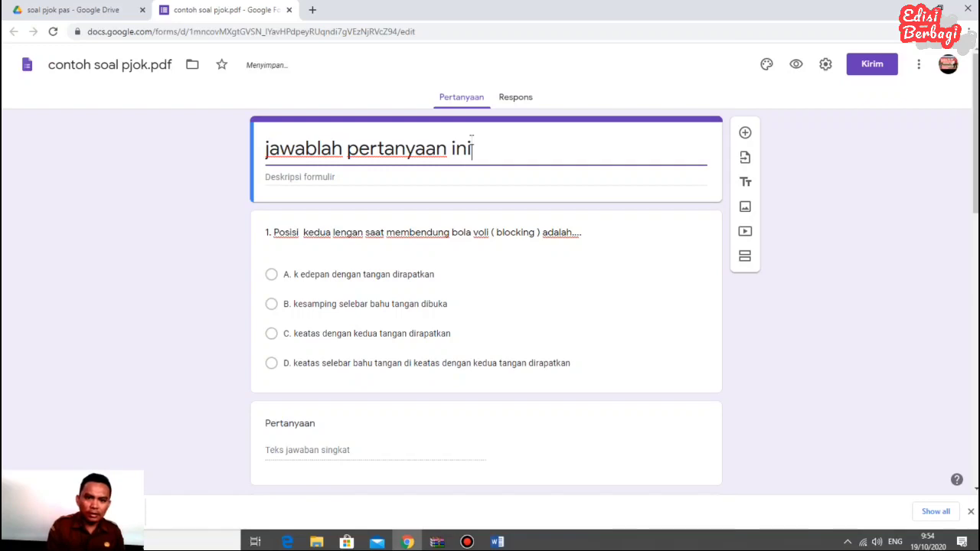
Step: Replace the form's title with "Pilihlah dengan jawaban yang benar.."
key("BackSpace")
key("BackSpace")
key("BackSpace")
key("BackSpace")
key("BackSpace")
key("BackSpace")
key("BackSpace")
key("BackSpace")
key("BackSpace")
key("BackSpace")
key("BackSpace")
key("BackSpace")
key("BackSpace")
key("BackSpace")
key("BackSpace")
key("BackSpace")
key("BackSpace")
key("BackSpace")
key("BackSpace")
key("BackSpace")
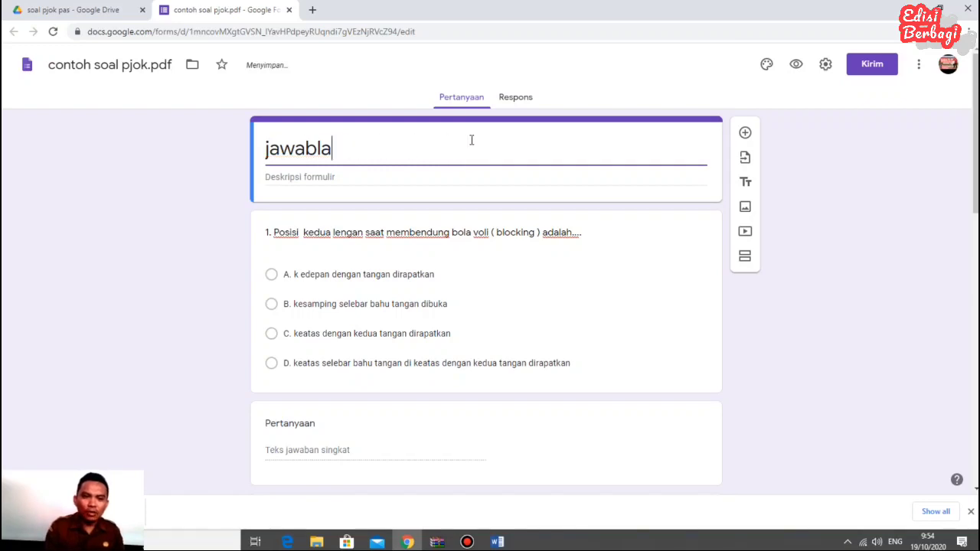
type("pili")
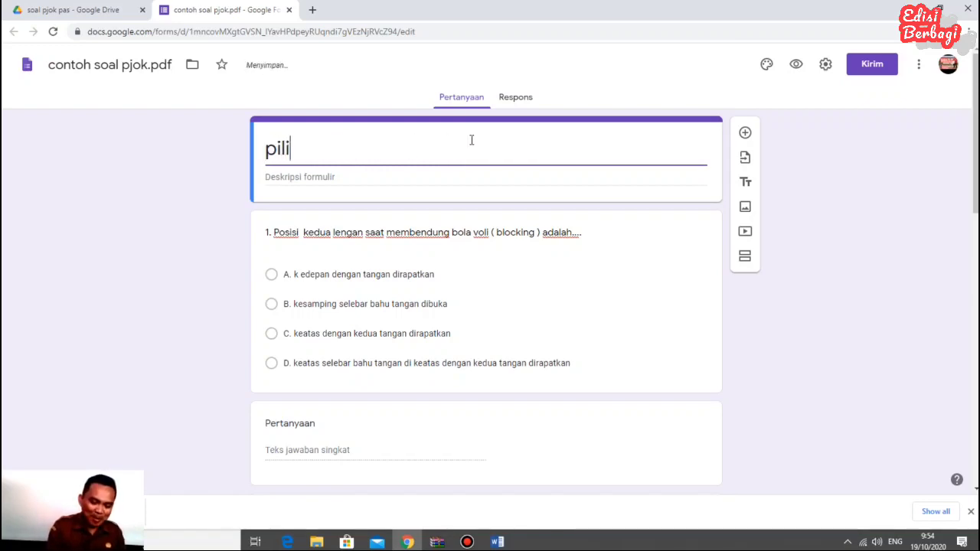
type("hlah ")
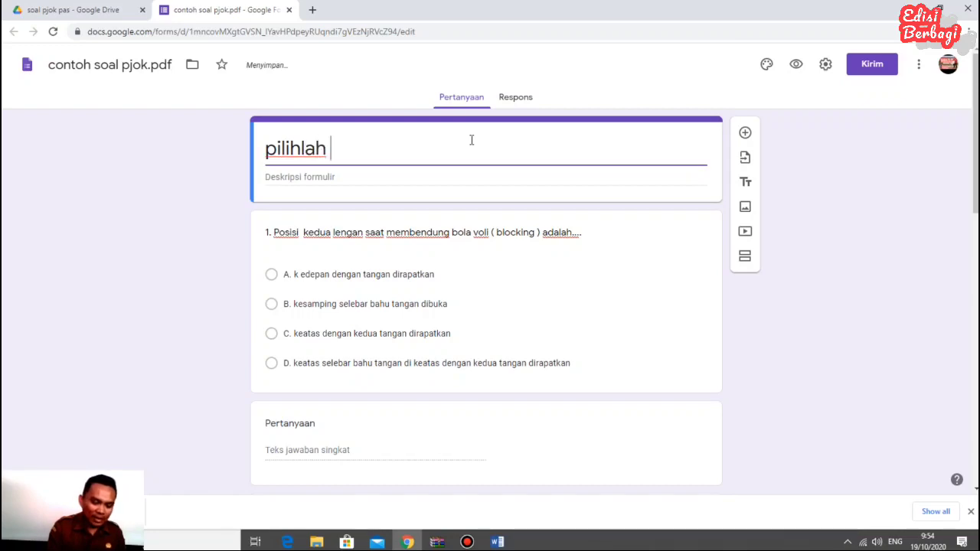
type("d")
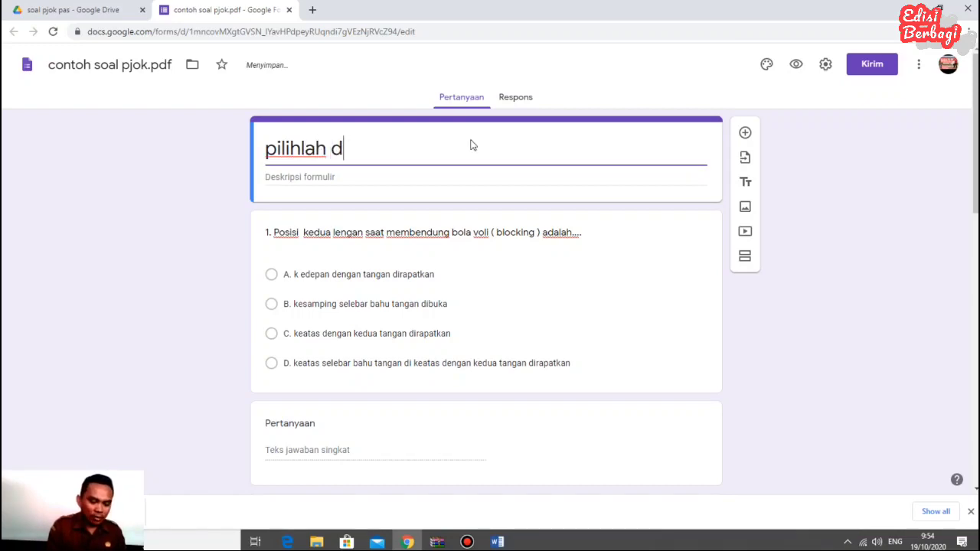
type("engan jawab")
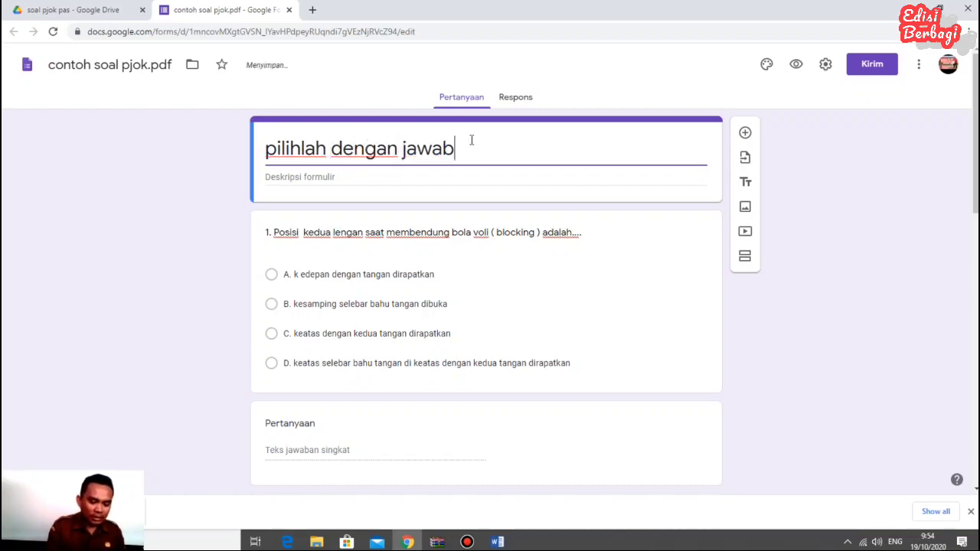
type("an yang benar..")
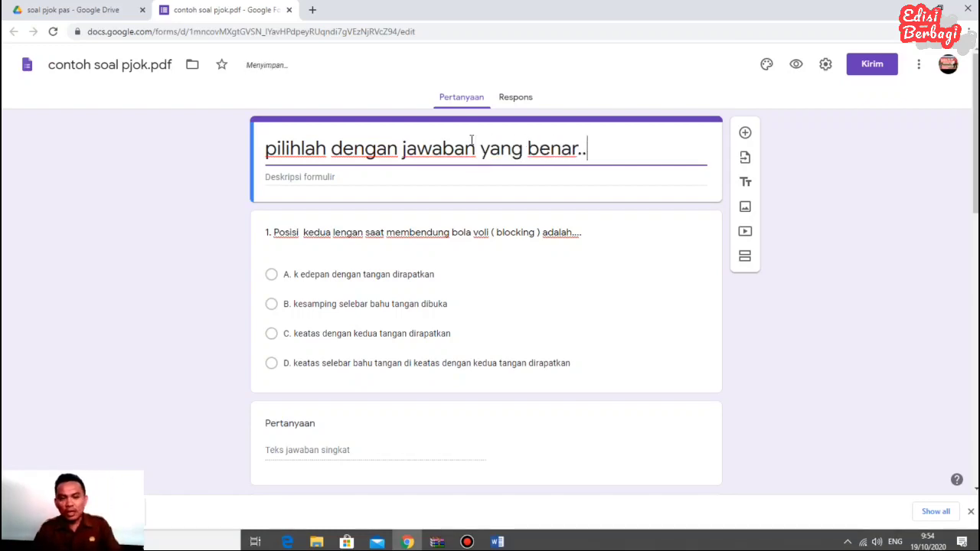
key("BackSpace")
type("P")
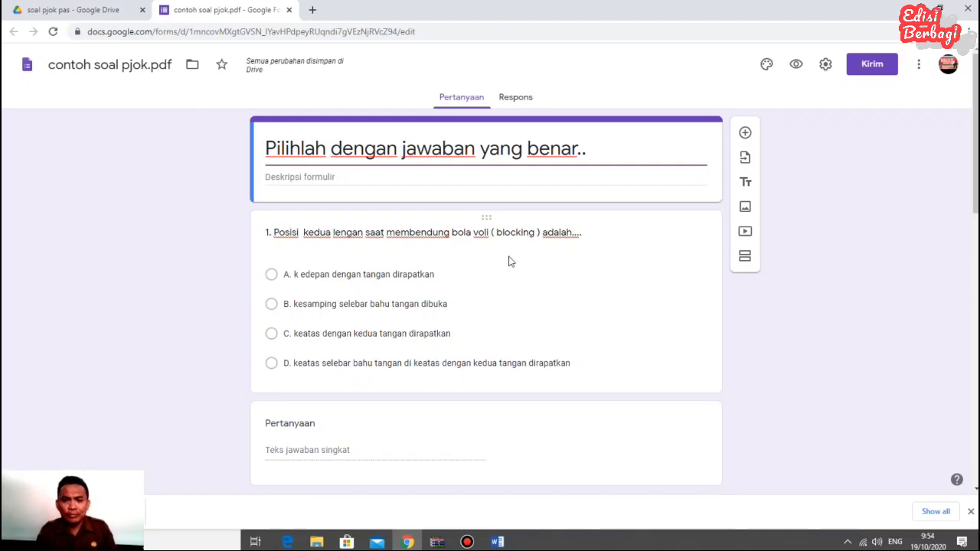
Step: Renumber the question "Di bawah ini adalah posisi lengan saat melakukan passing atas" as "3."
left_click(471, 271)
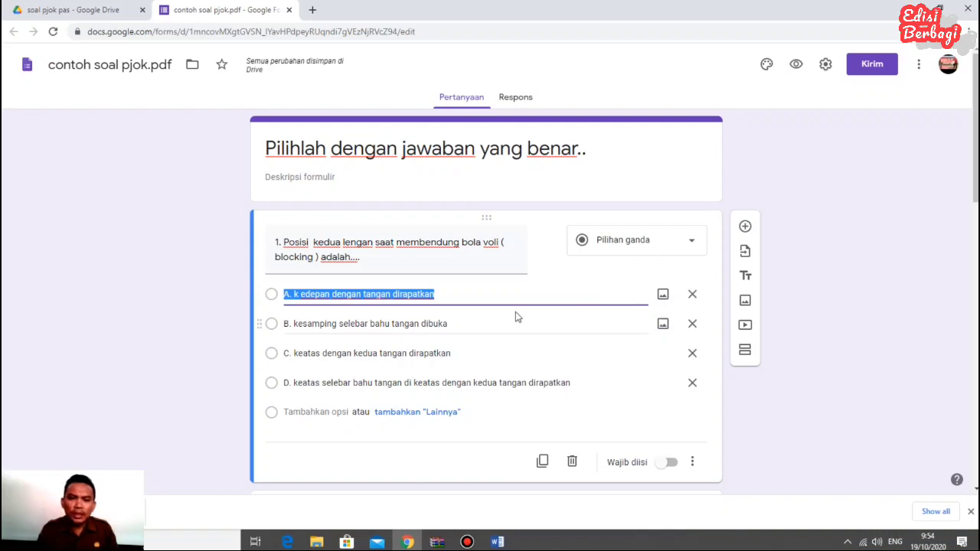
scroll(516, 314, "down", 3)
left_click(372, 388)
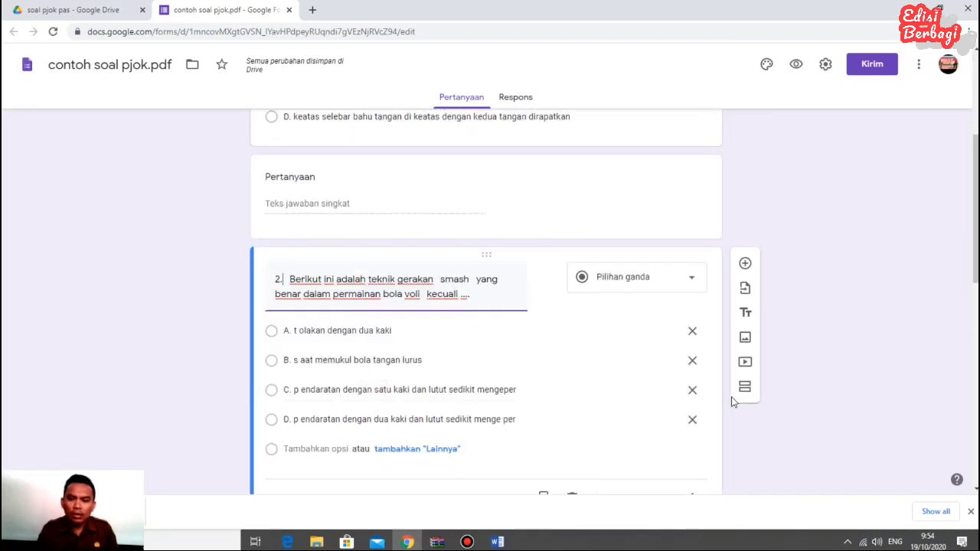
scroll(624, 353, "down", 3)
scroll(625, 353, "down", 1)
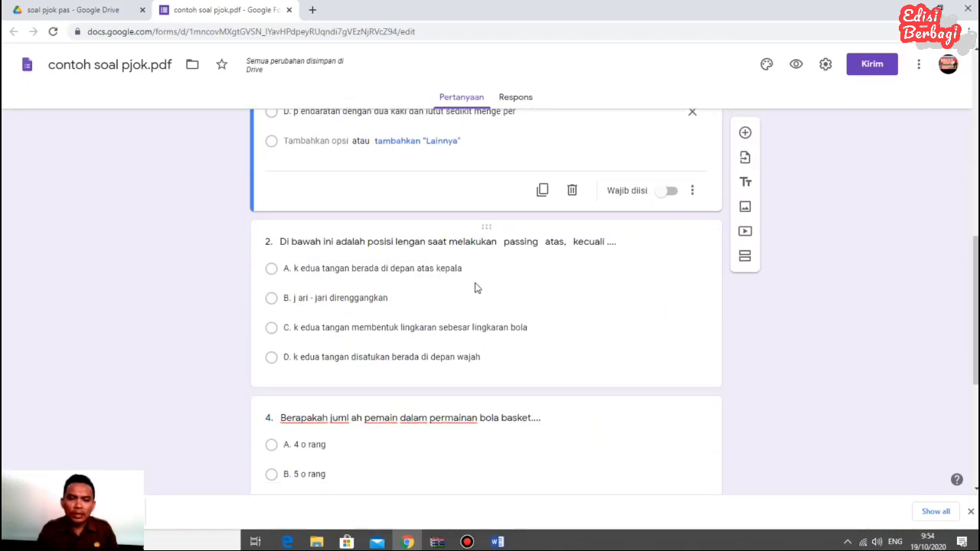
left_click(272, 241)
triple_click(285, 159)
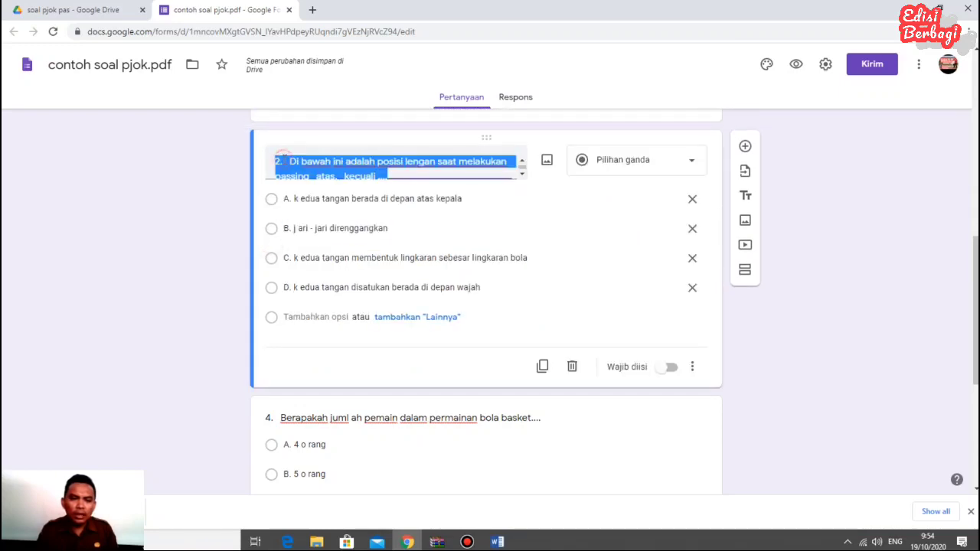
left_click(283, 161)
key("BackSpace")
type("3")
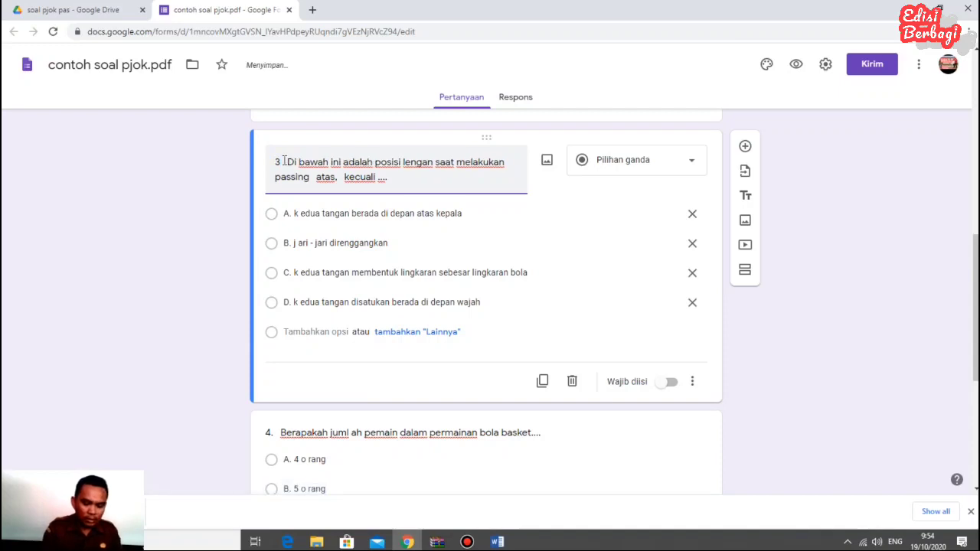
left_click(618, 272)
left_click(446, 390)
scroll(457, 379, "down", 4)
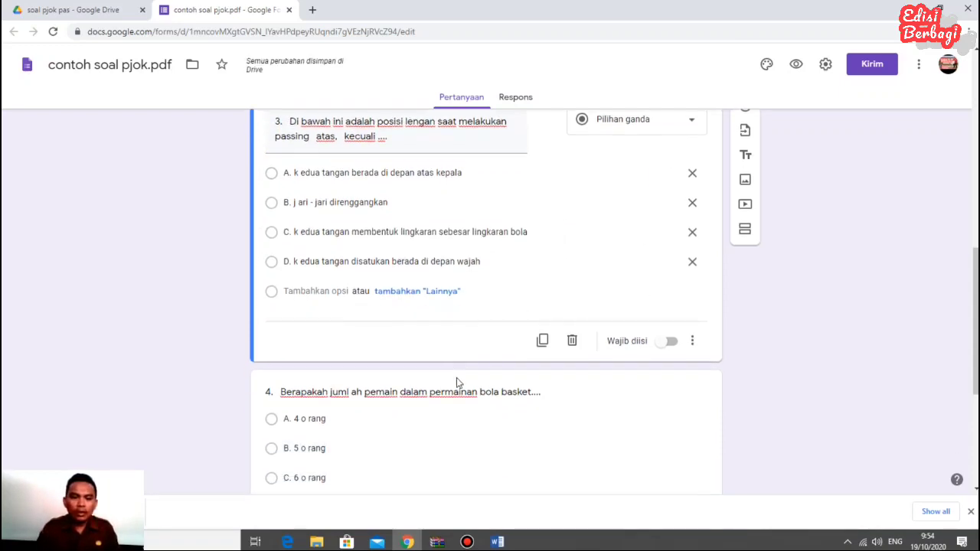
Step: Limit the form to one response per respondent in the form settings
scroll(481, 360, "up", 2)
left_click(514, 388)
scroll(536, 391, "up", 10)
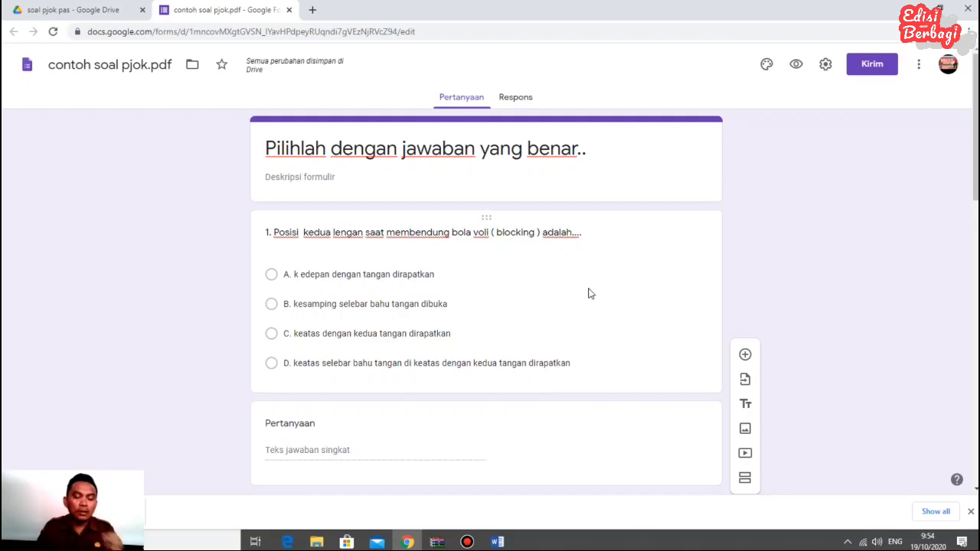
left_click(826, 65)
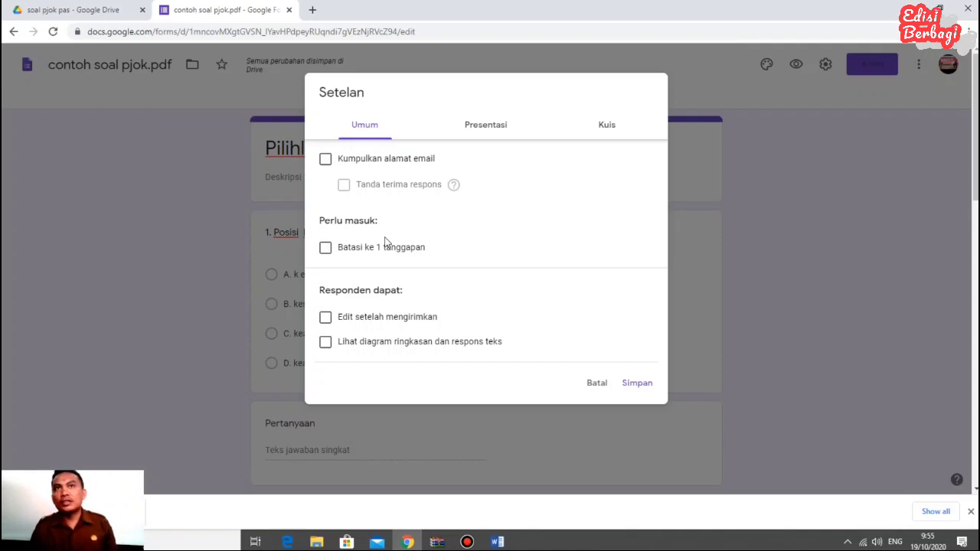
left_click(325, 252)
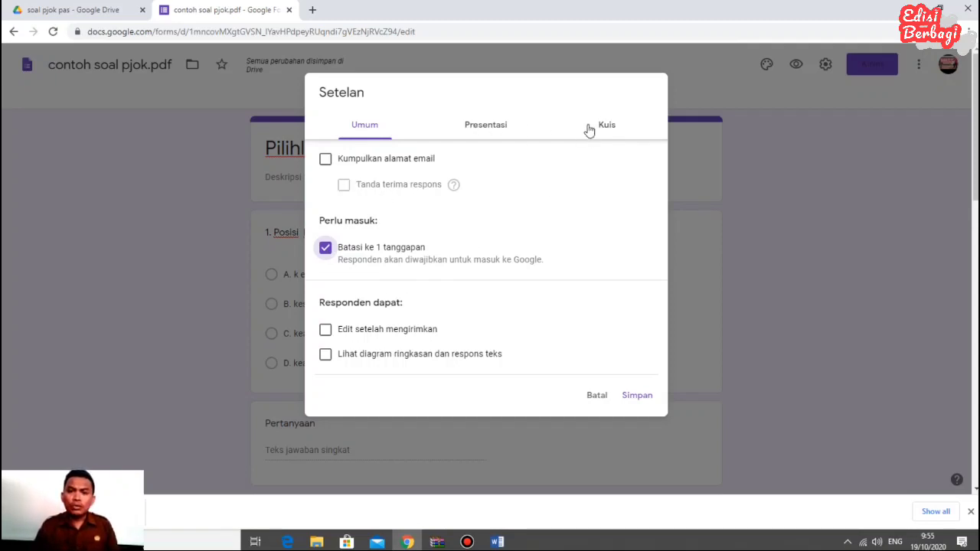
Step: Make the form a quiz that hides unanswered questions and correct answers from respondents, and save the settings
left_click(618, 128)
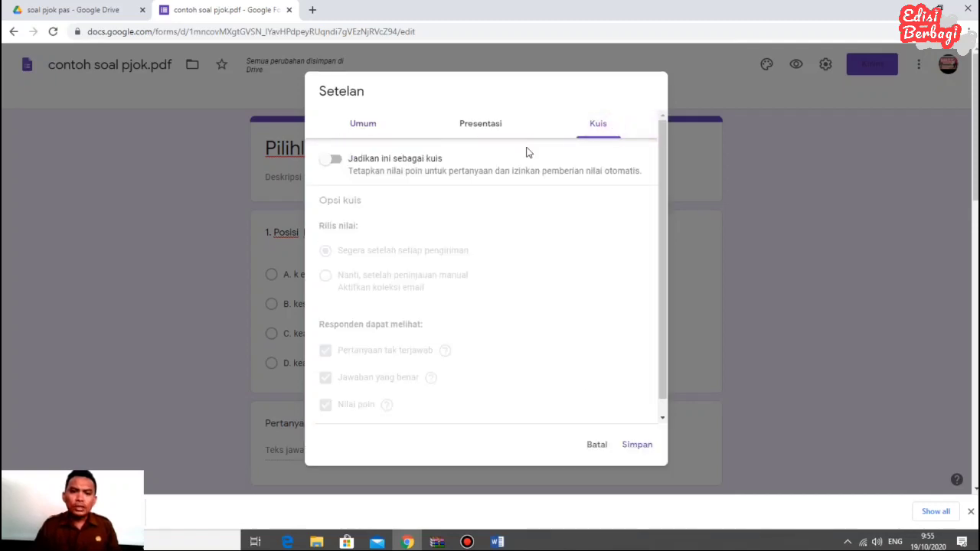
left_click(337, 162)
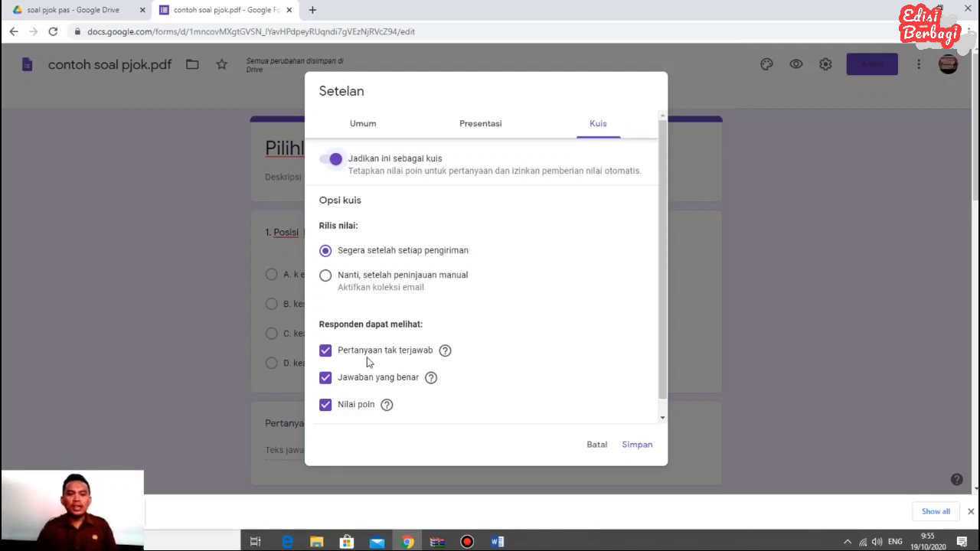
left_click(325, 352)
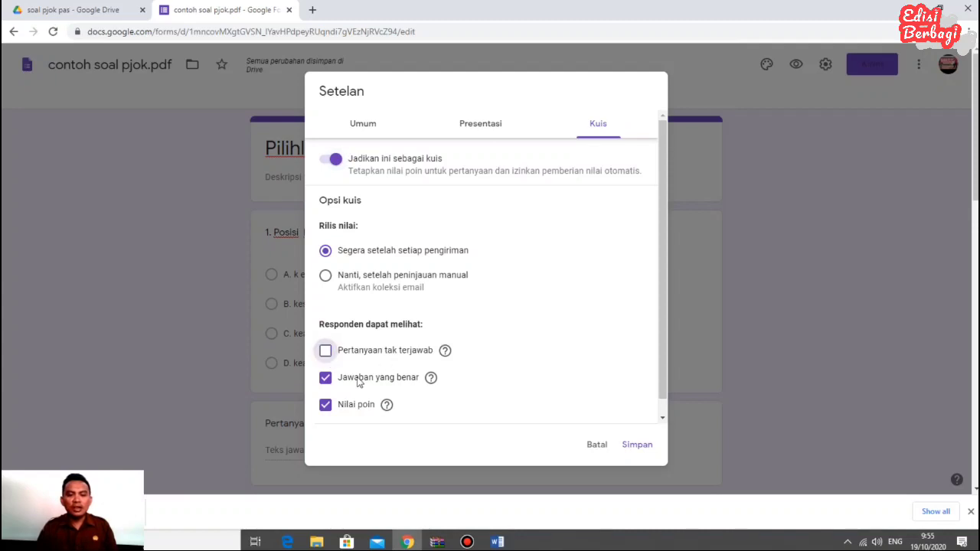
left_click(325, 377)
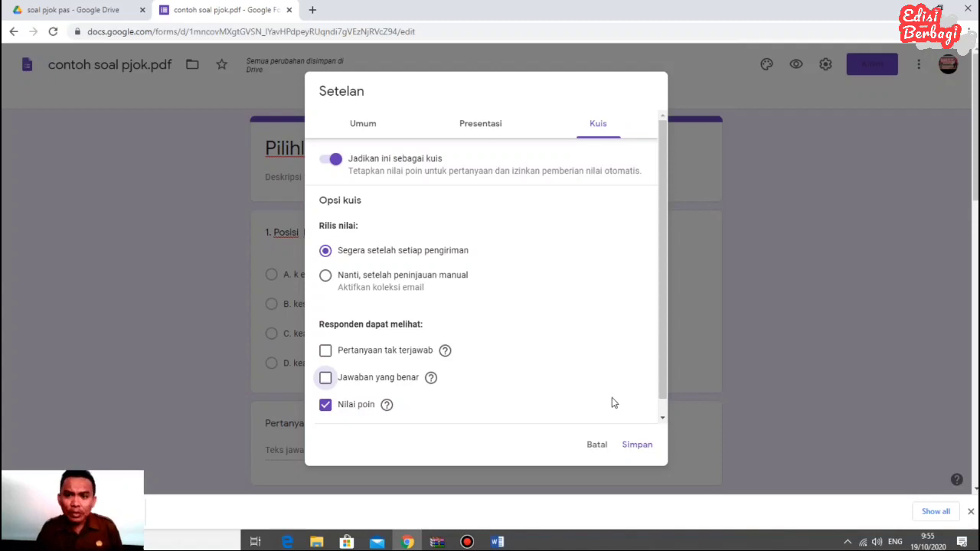
left_click(628, 449)
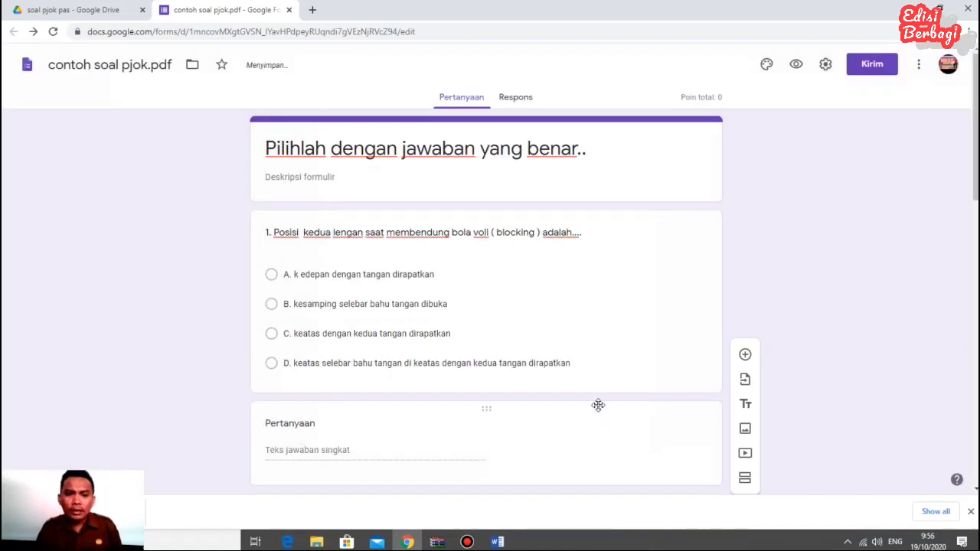
Step: Delete the empty short-answer question between questions 1 and 2
scroll(549, 320, "down", 3)
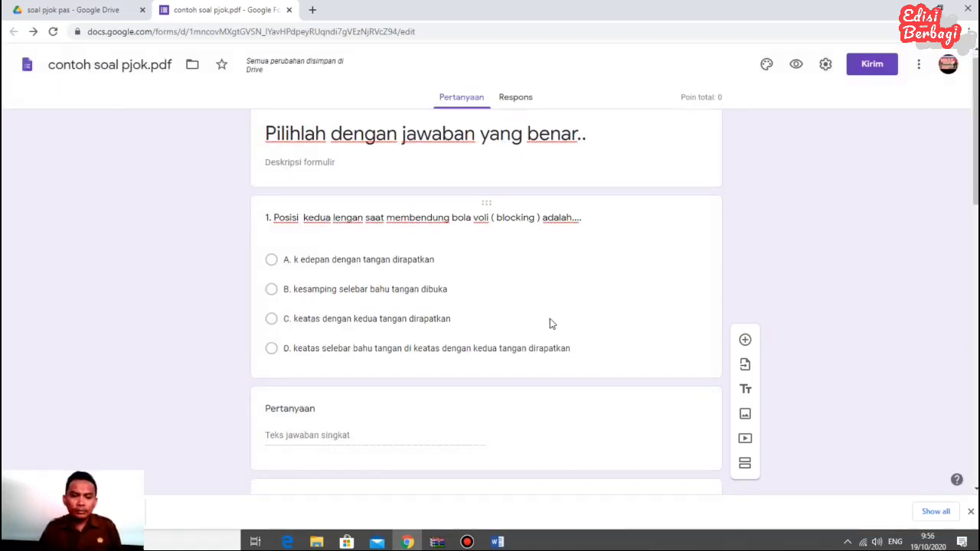
scroll(549, 323, "up", 3)
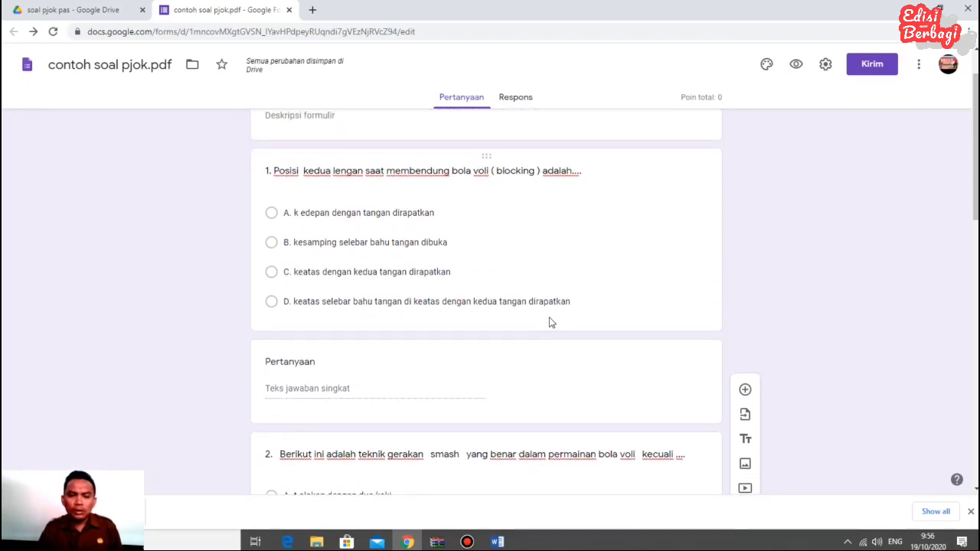
scroll(549, 322, "down", 1)
scroll(549, 322, "up", 1)
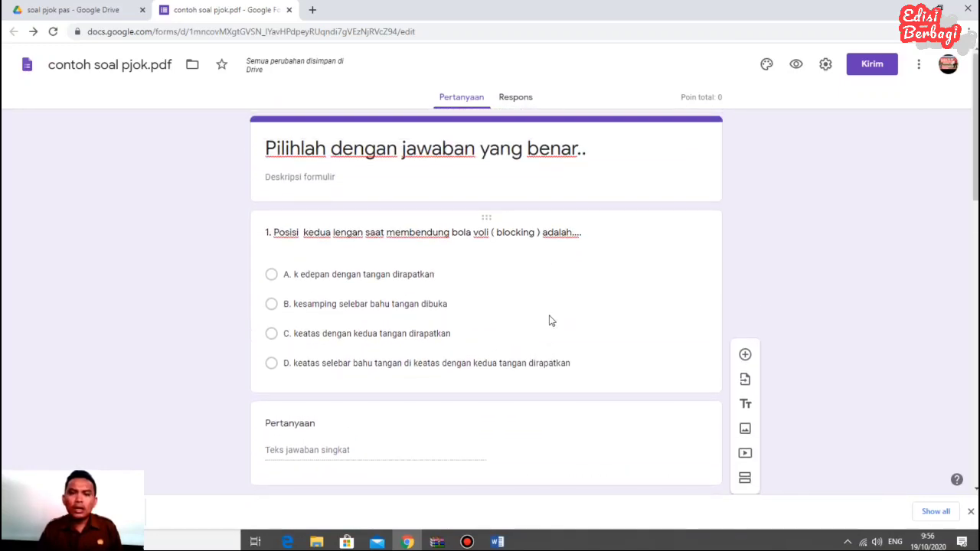
left_click(540, 291)
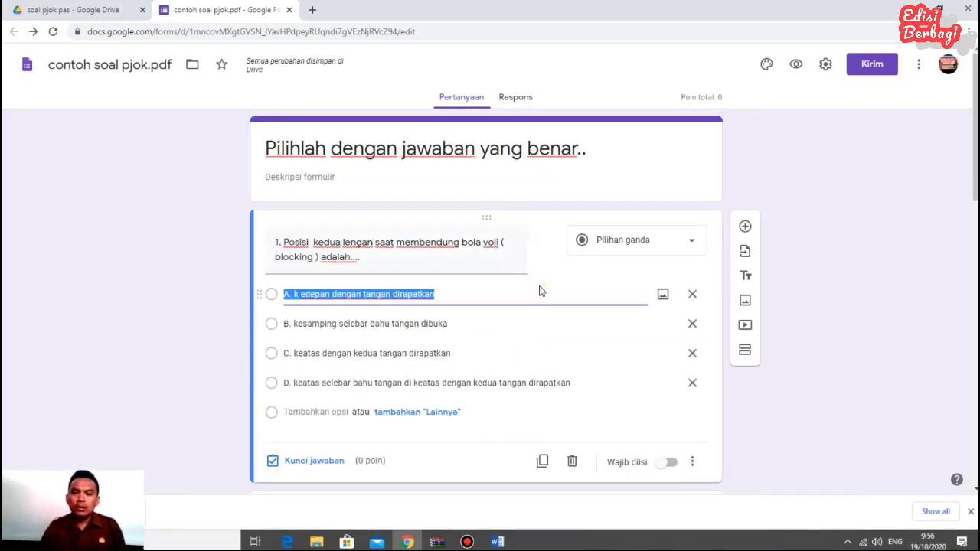
scroll(540, 288, "down", 2)
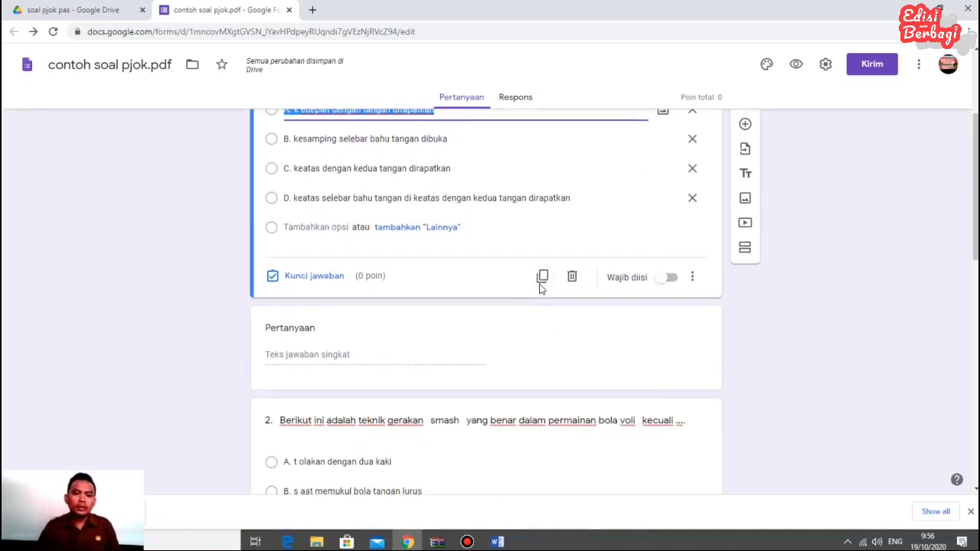
left_click(448, 335)
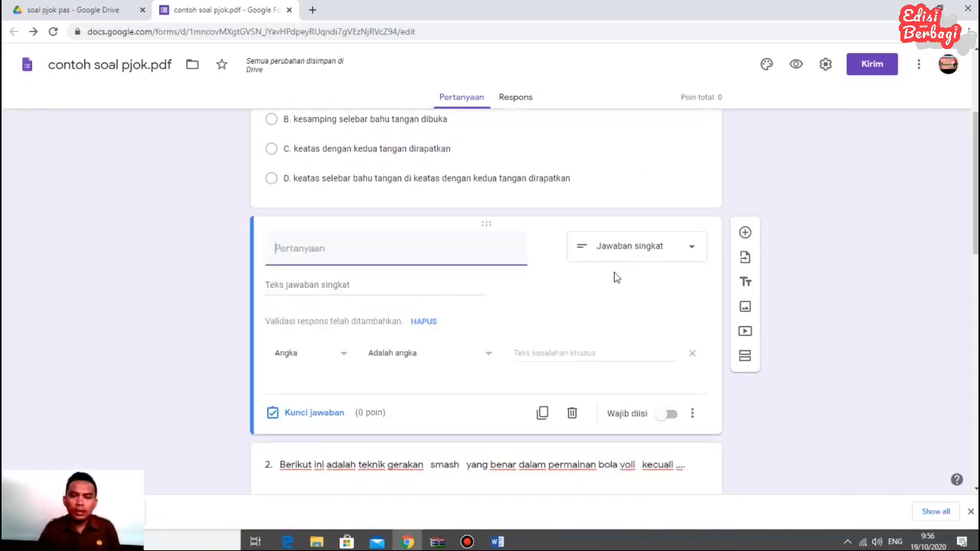
left_click(686, 257)
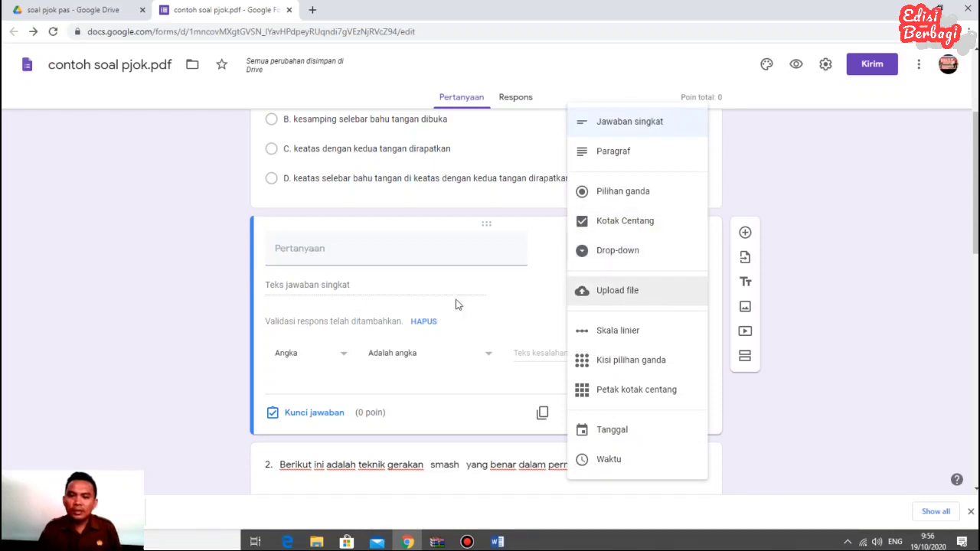
left_click(473, 320)
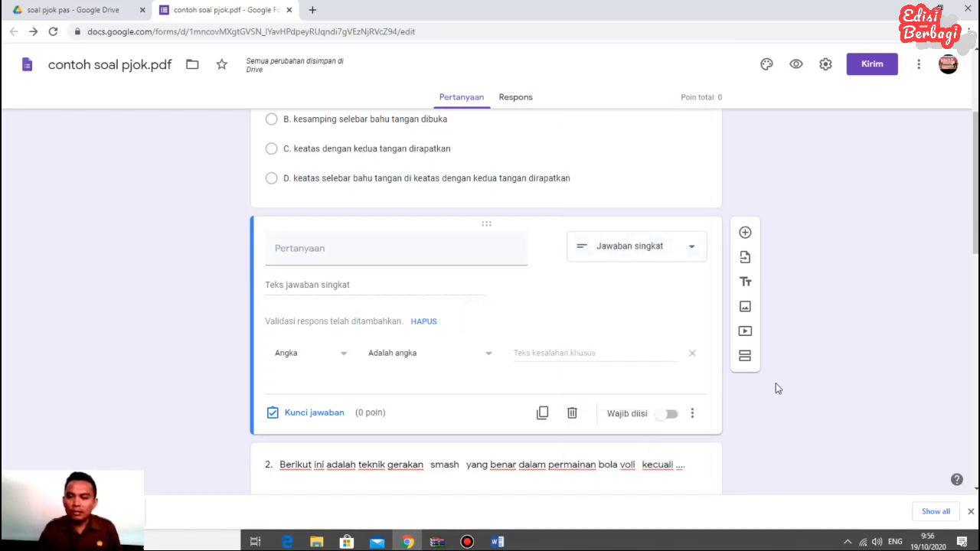
left_click(425, 321)
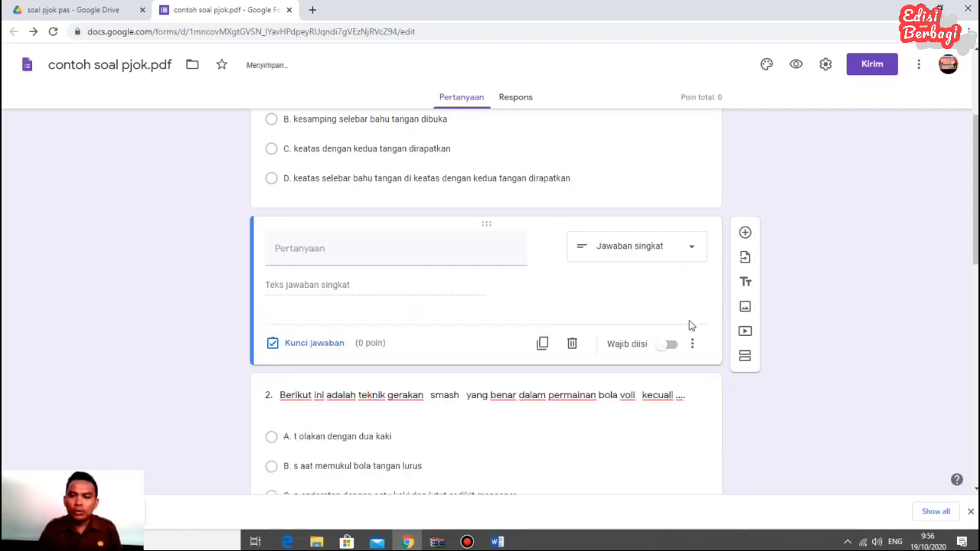
left_click(692, 346)
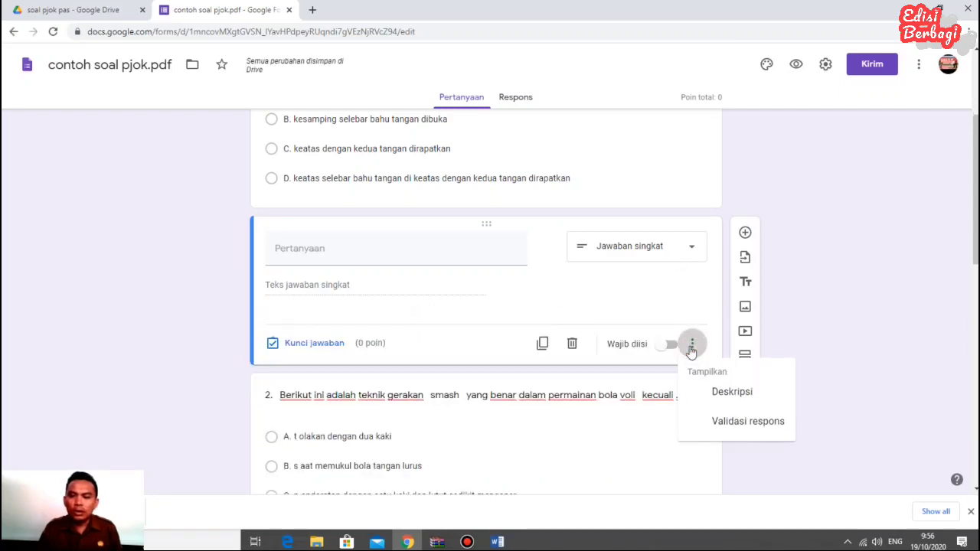
left_click(573, 344)
left_click(573, 343)
Step: Set question 1's answer key to 20 points with option "B. kesamping selebar bahu tangan dibuka" as the correct answer
scroll(544, 329, "up", 3)
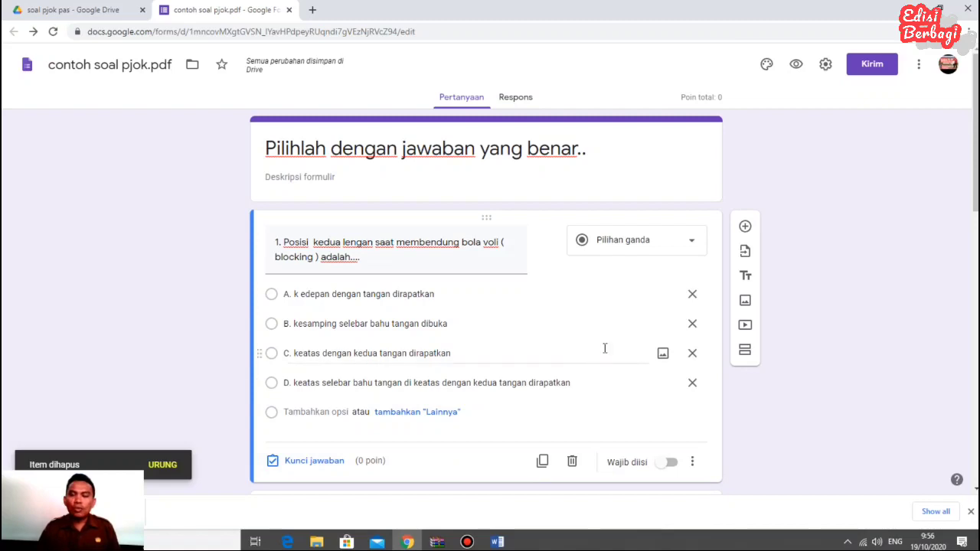
left_click(320, 463)
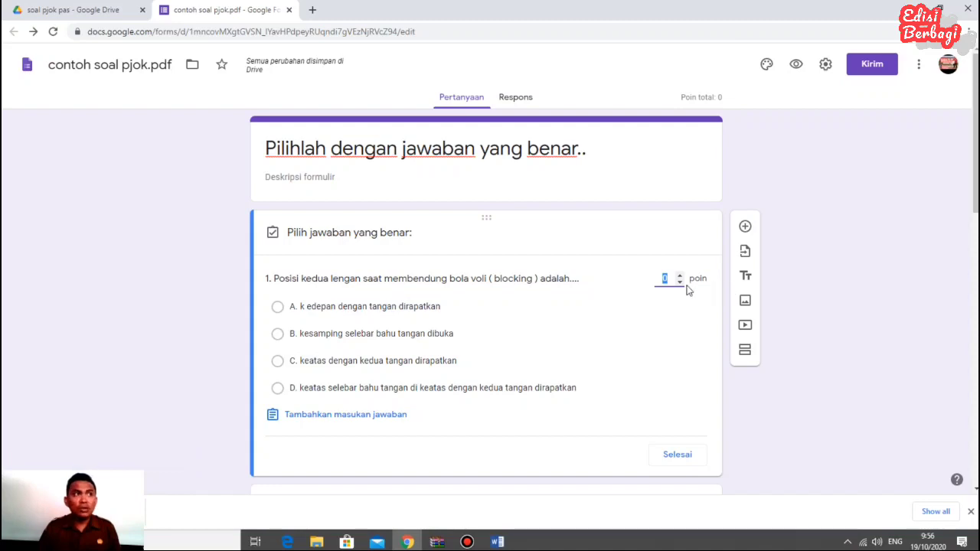
type("20")
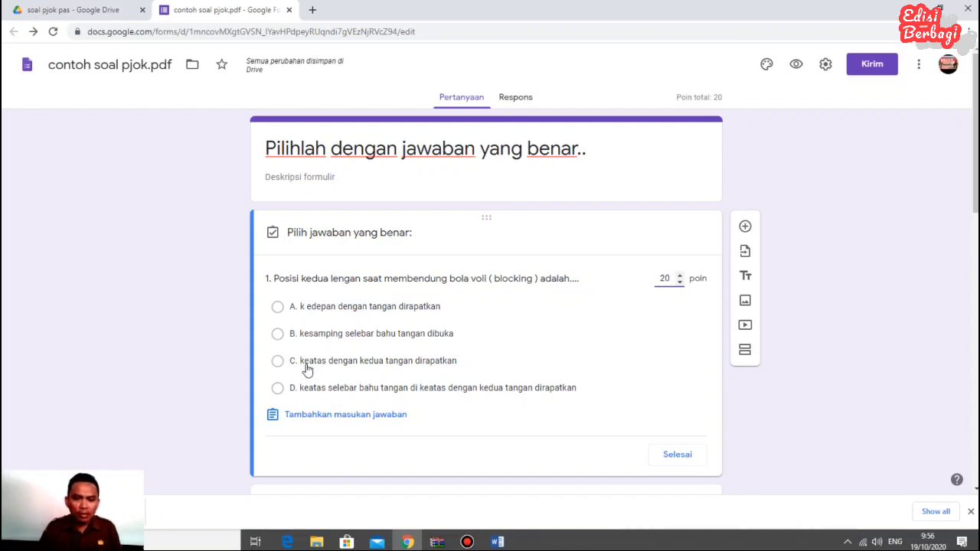
left_click(277, 336)
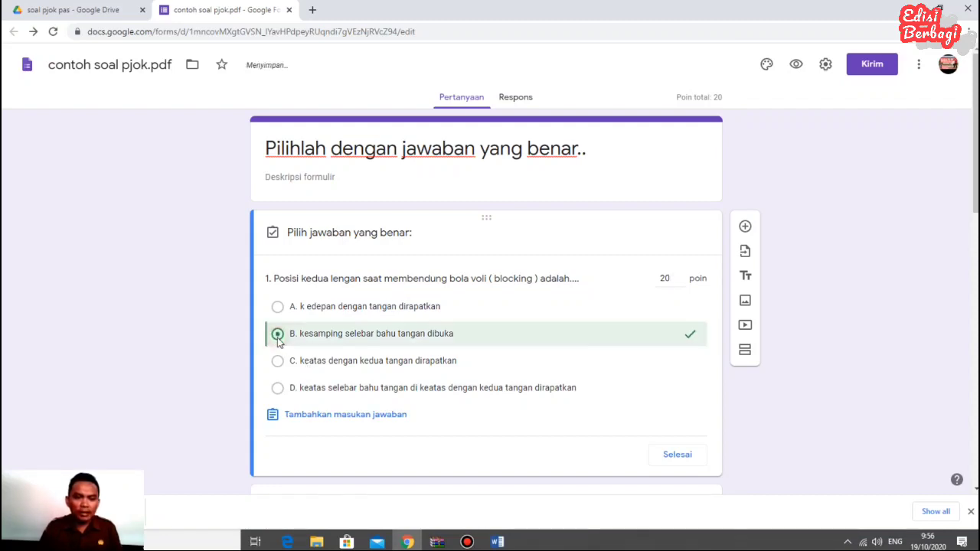
Step: Close question 1's answer key and set question 2's to 20 points with options A "t olakan dengan dua kaki" and C marked correct
left_click(683, 457)
scroll(599, 440, "down", 3)
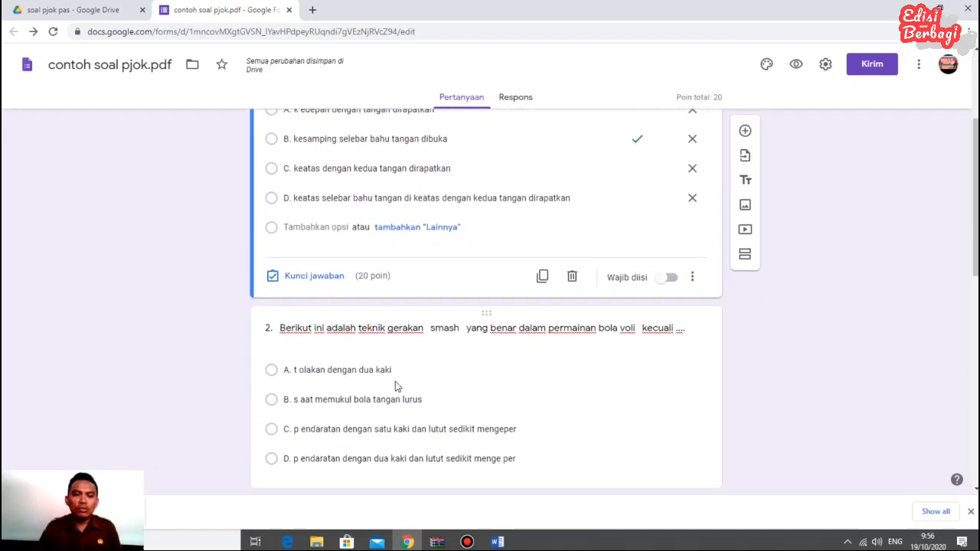
left_click(277, 401)
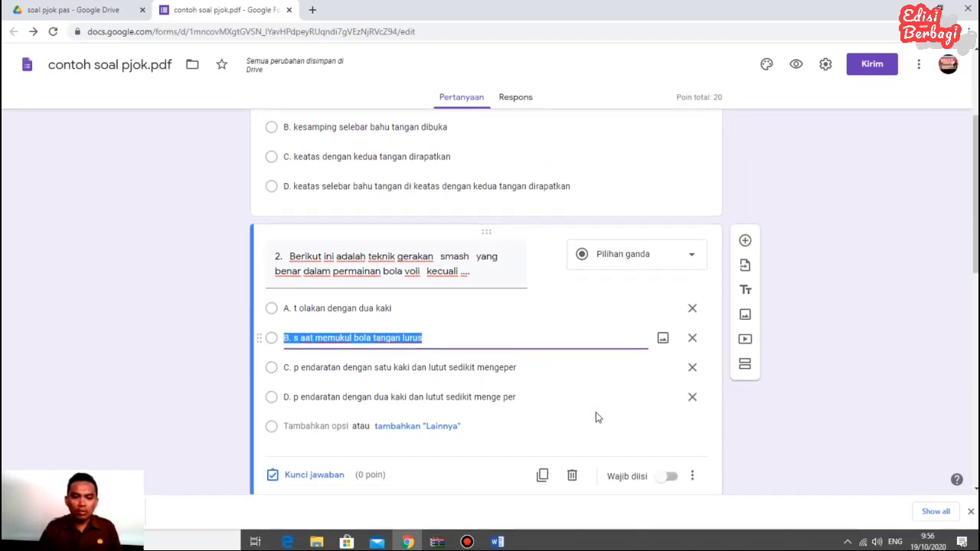
scroll(598, 418, "down", 1)
left_click(313, 413)
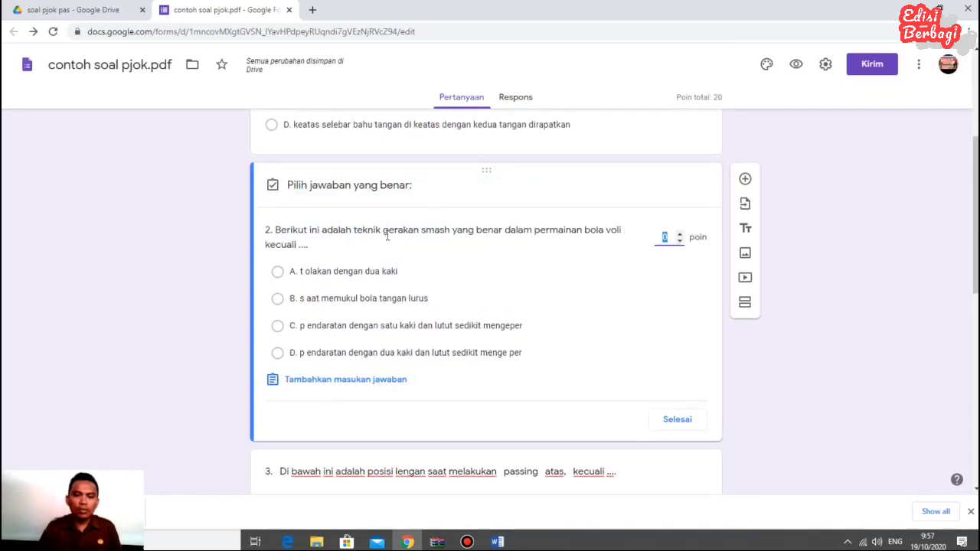
left_click(277, 327)
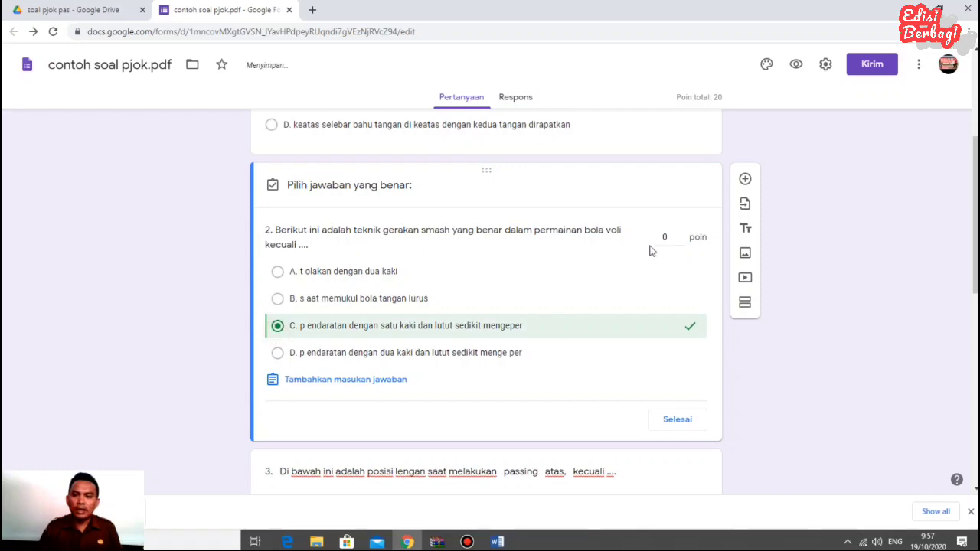
left_click(666, 238)
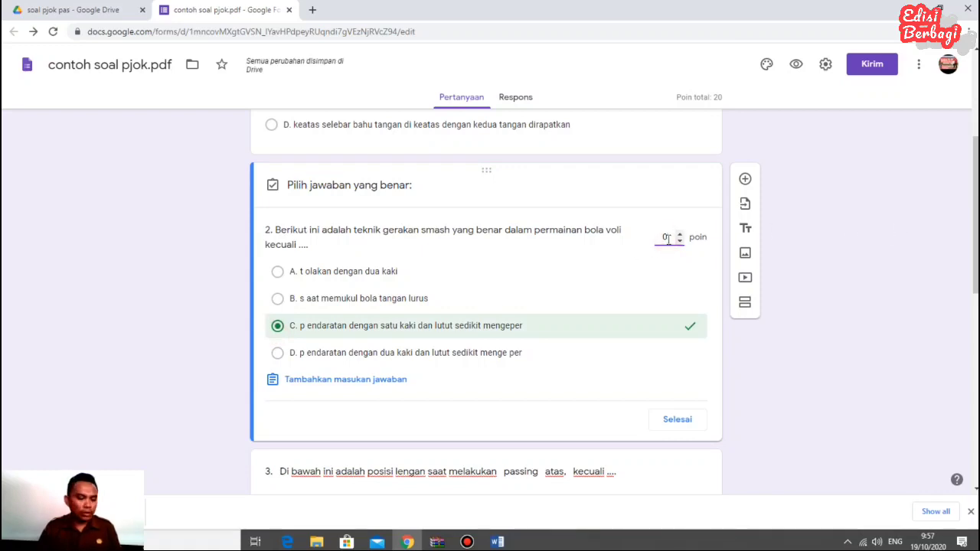
left_click_drag(667, 239, 660, 239)
type("2")
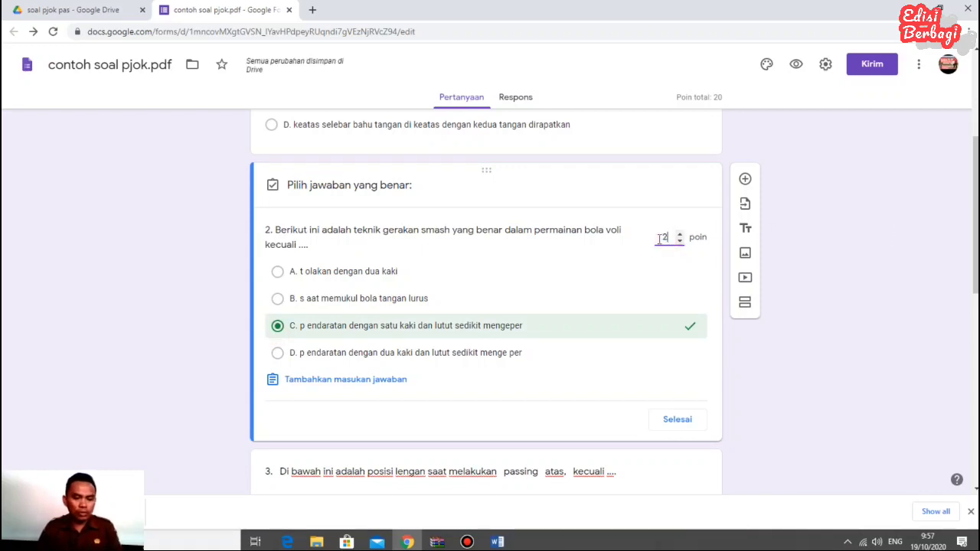
type("0")
left_click(639, 274)
left_click(664, 428)
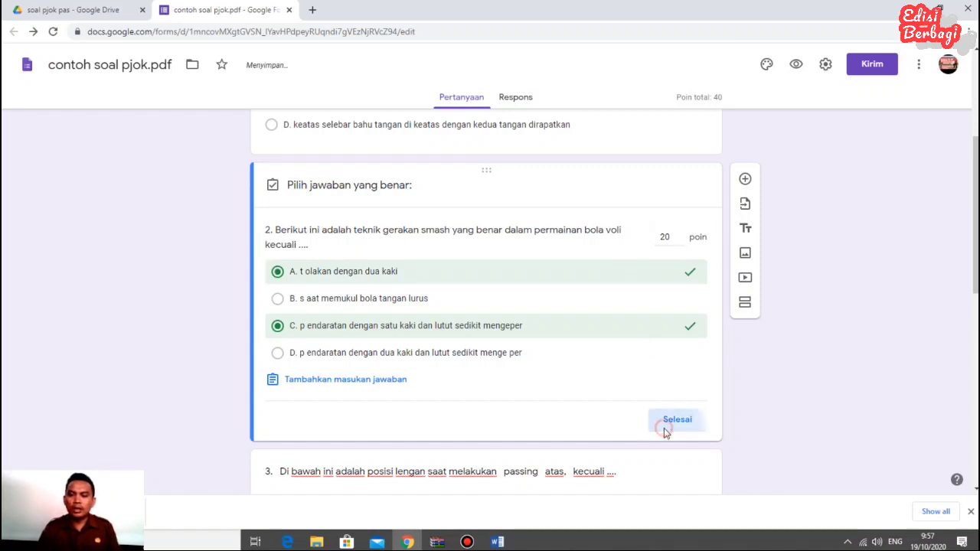
Step: Set question 3's answer key to 20 points with option "D. k edua tangan disatukan berada di depan wajah" as the correct answer
scroll(650, 376, "down", 3)
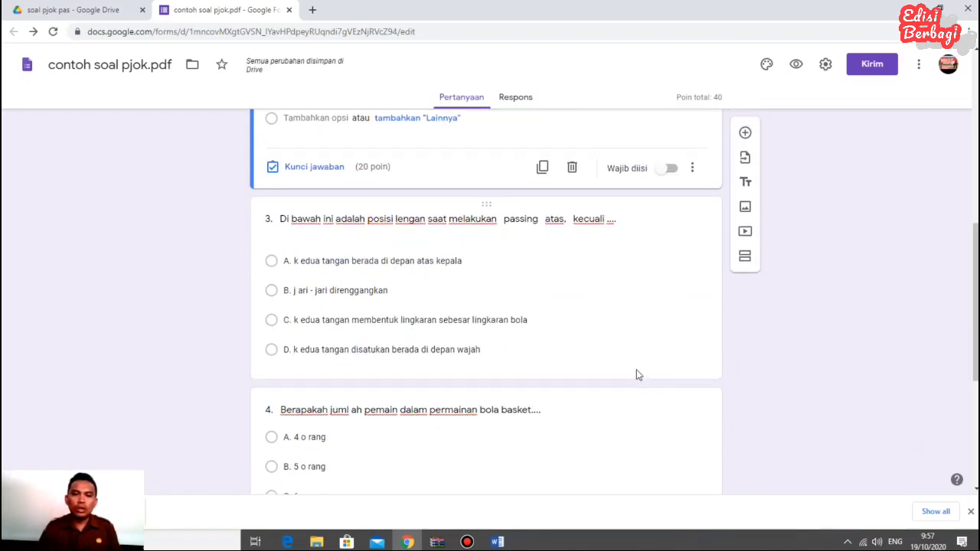
left_click(507, 287)
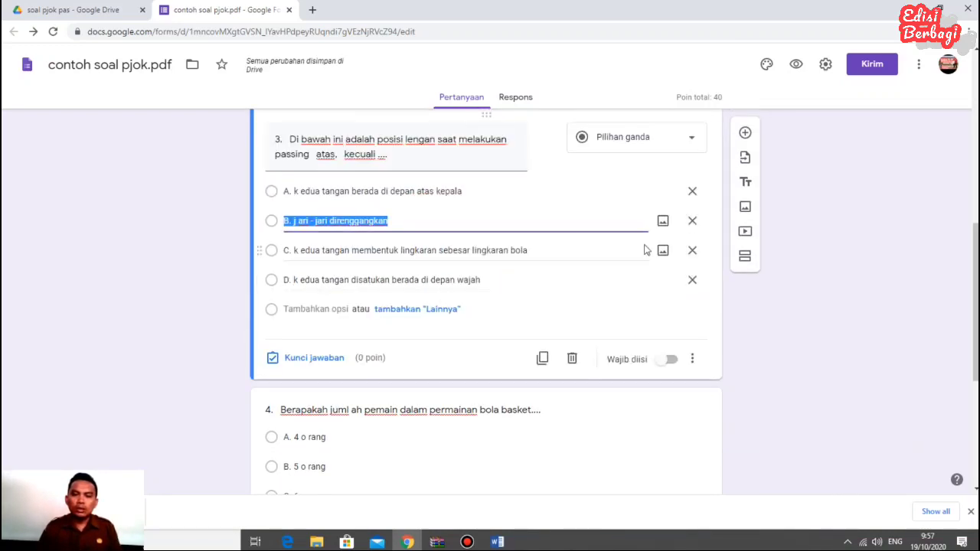
left_click(289, 360)
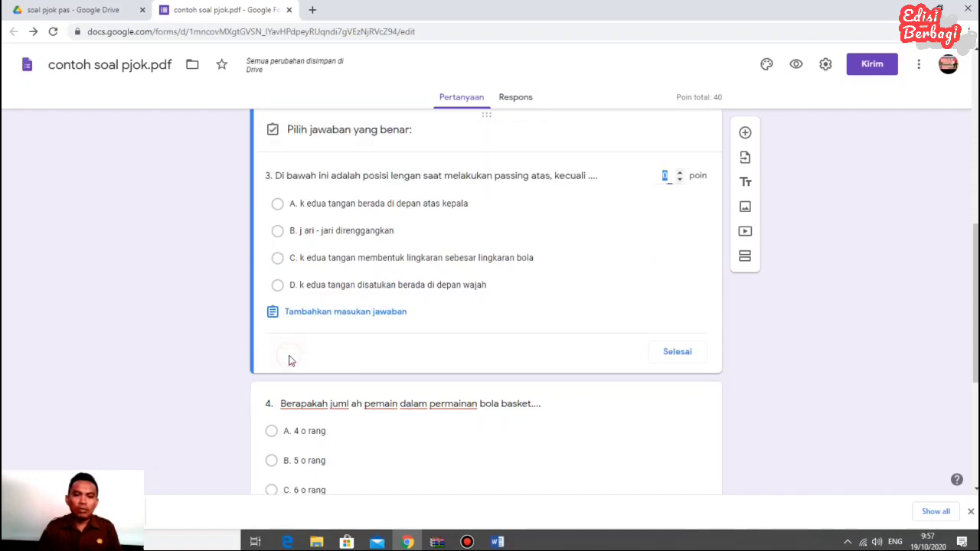
type("2")
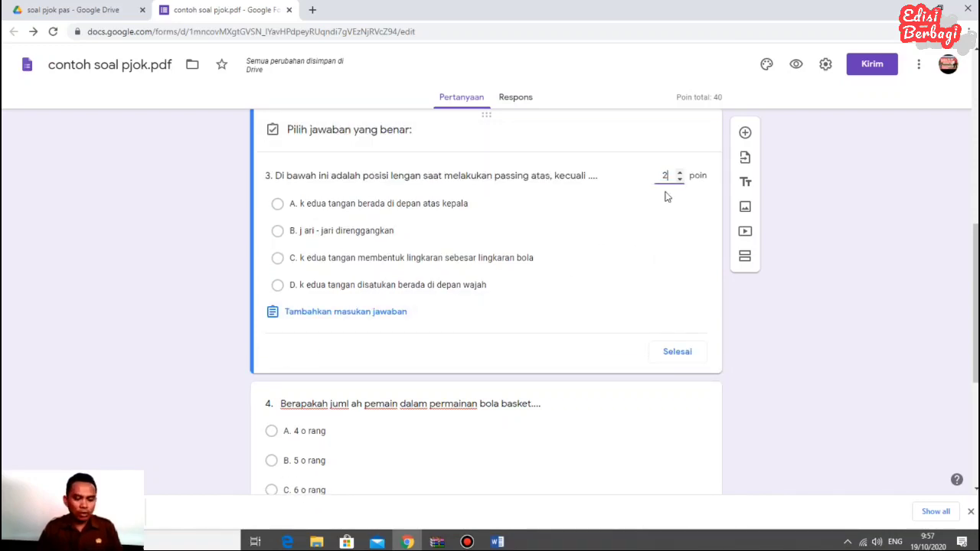
type("0")
left_click(552, 305)
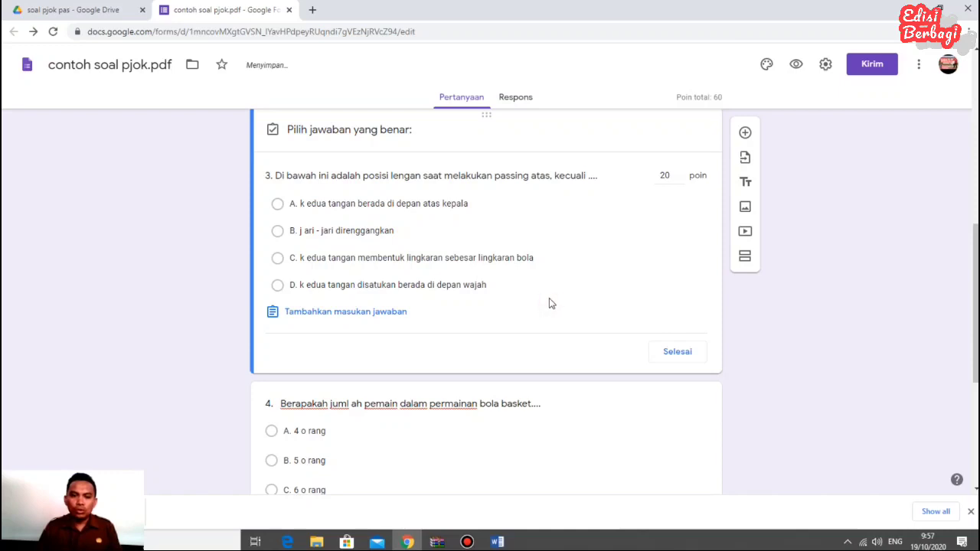
left_click(279, 284)
left_click(678, 351)
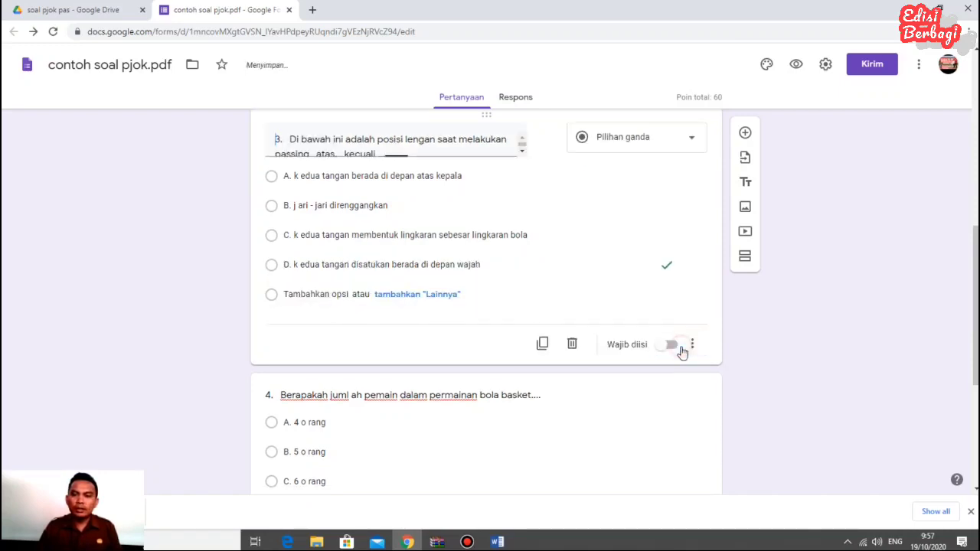
Step: Set question 4's answer key to 20 points with only option "B. 5 o rang" as the correct answer
scroll(570, 364, "down", 2)
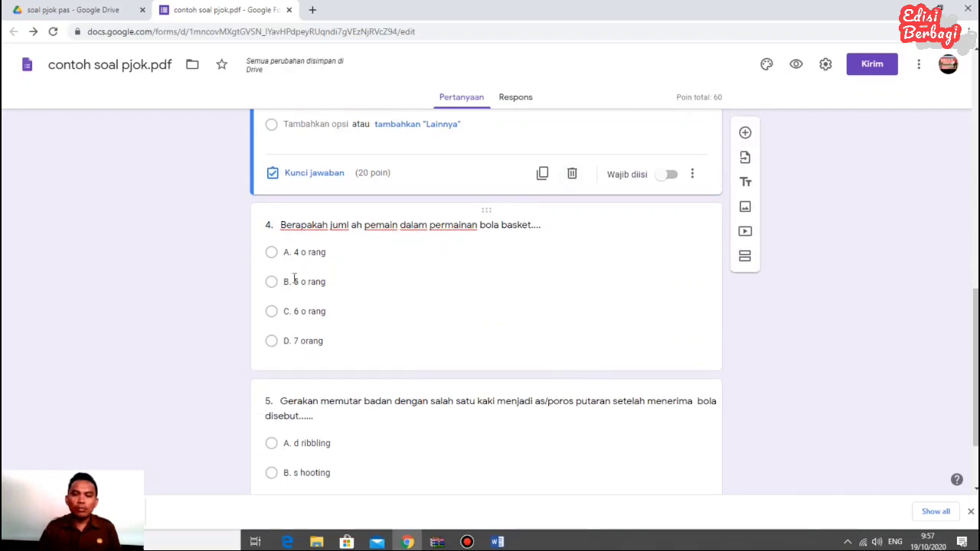
left_click(385, 306)
left_click(286, 349)
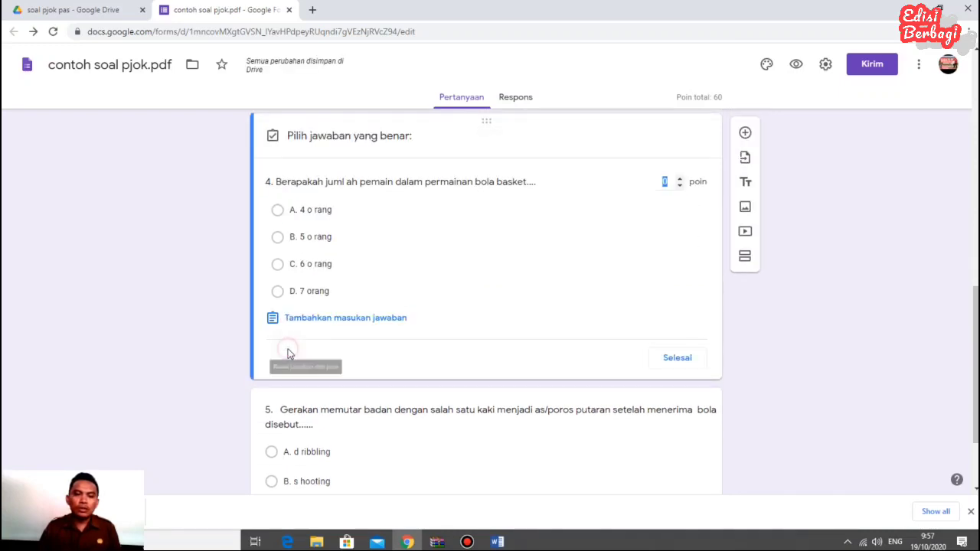
type("2")
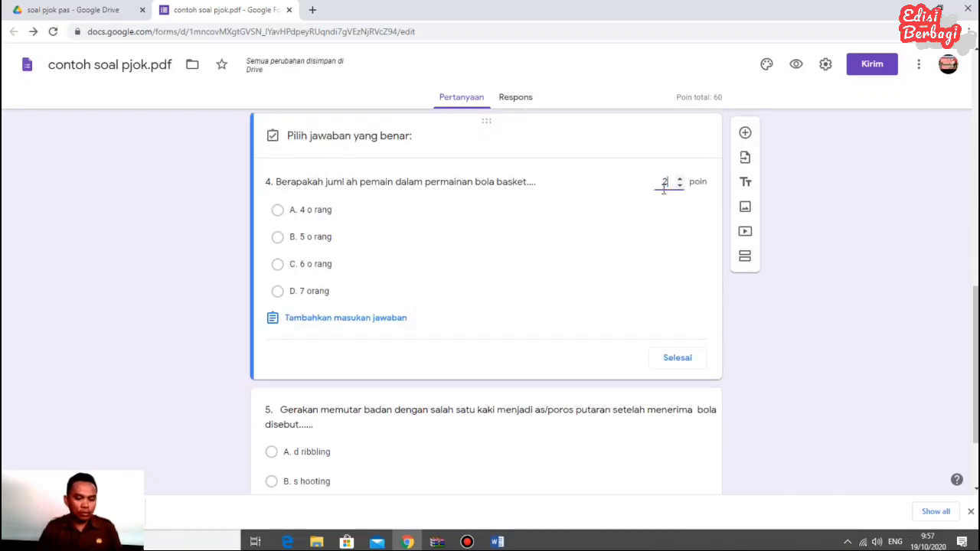
type("0")
left_click(591, 237)
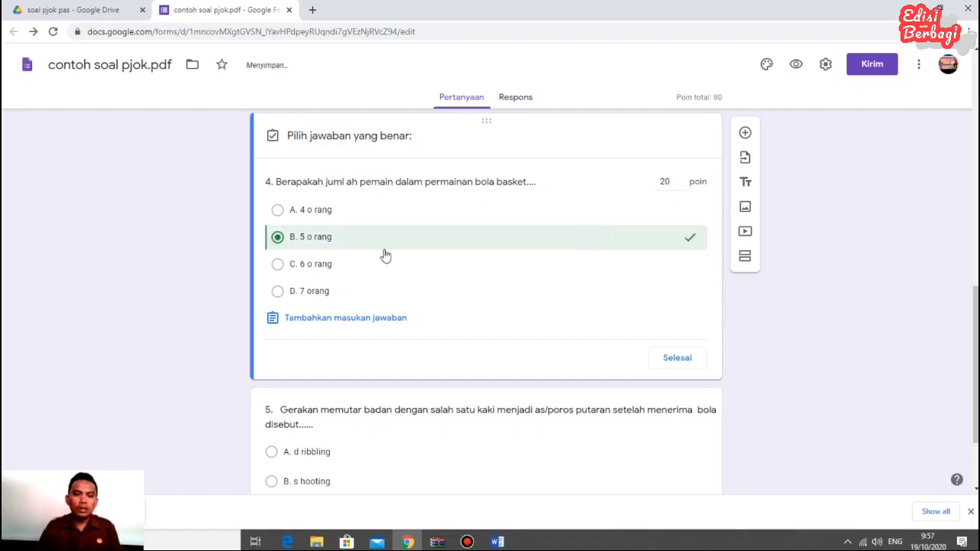
left_click(303, 214)
left_click(277, 239)
left_click(278, 239)
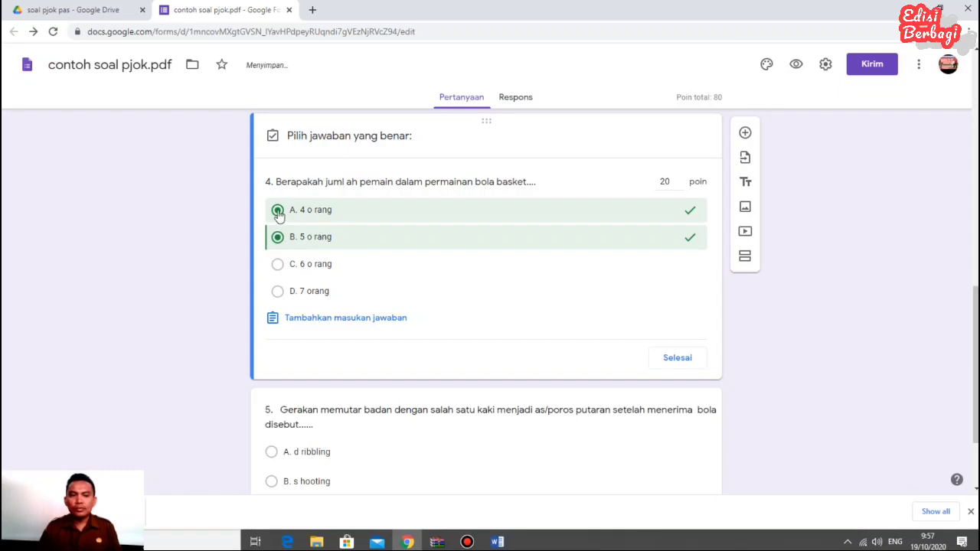
left_click(278, 211)
left_click(680, 358)
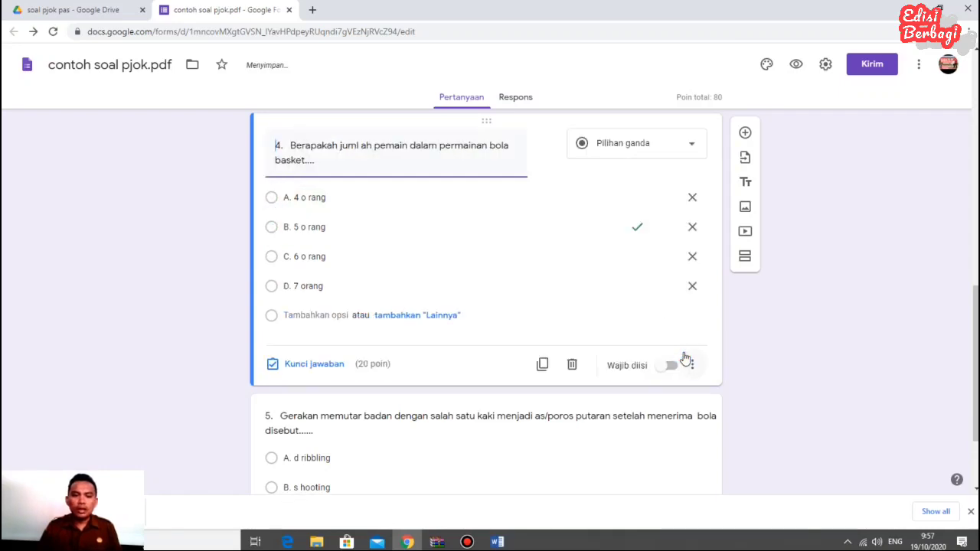
Step: Mark option "C. p ivot" as the correct answer in question 5's answer key
scroll(518, 343, "down", 3)
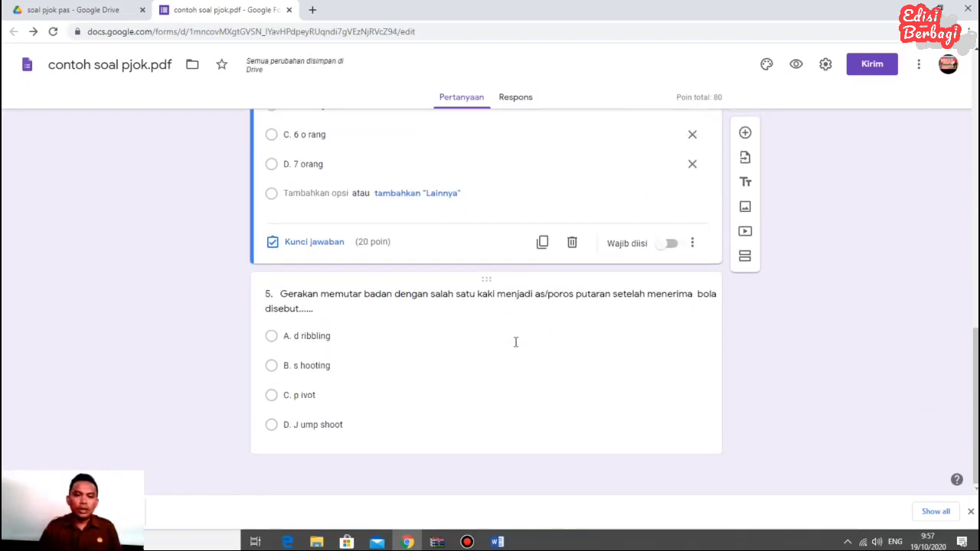
left_click(509, 335)
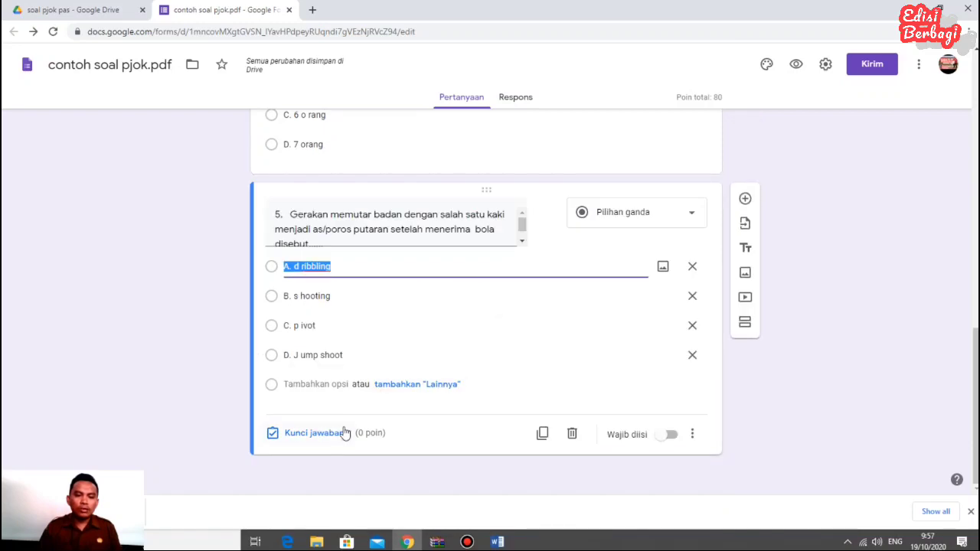
left_click(314, 433)
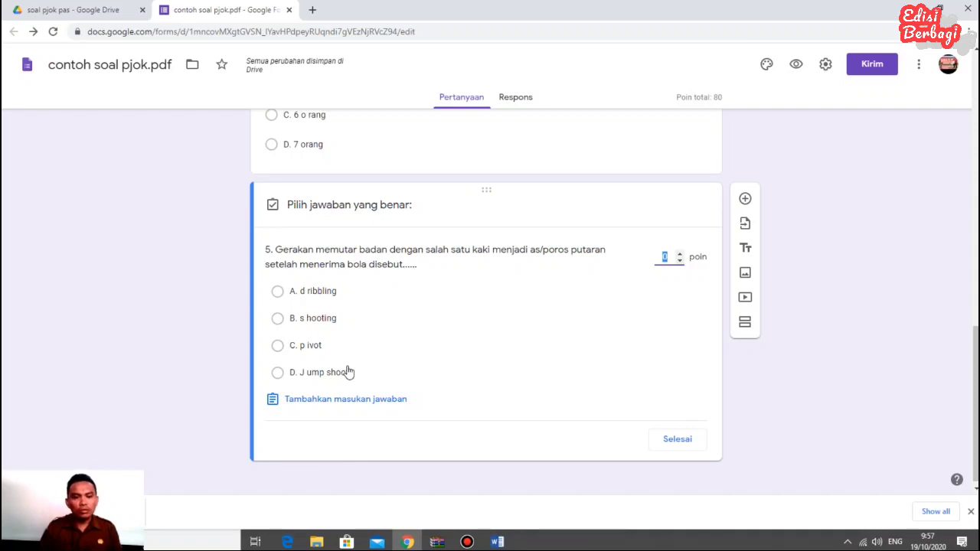
left_click(278, 345)
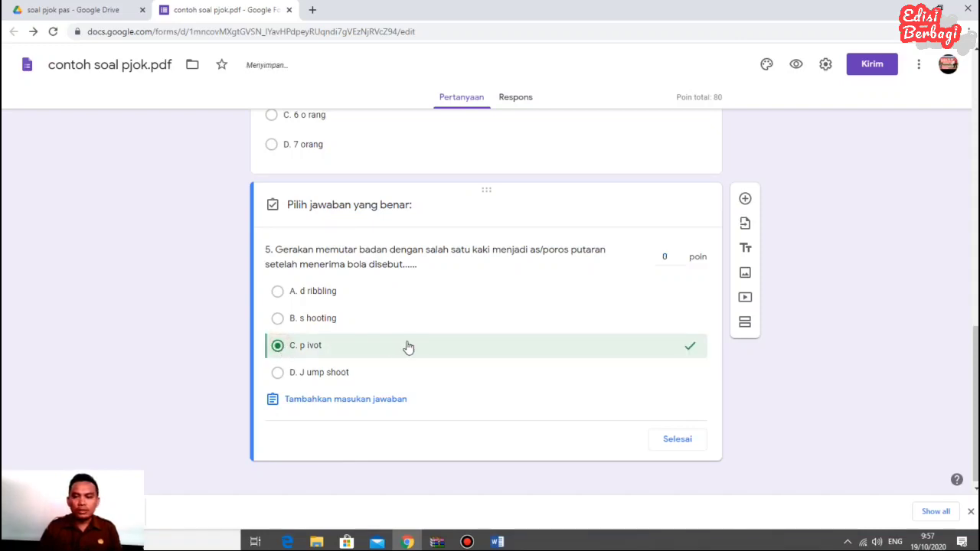
left_click(690, 437)
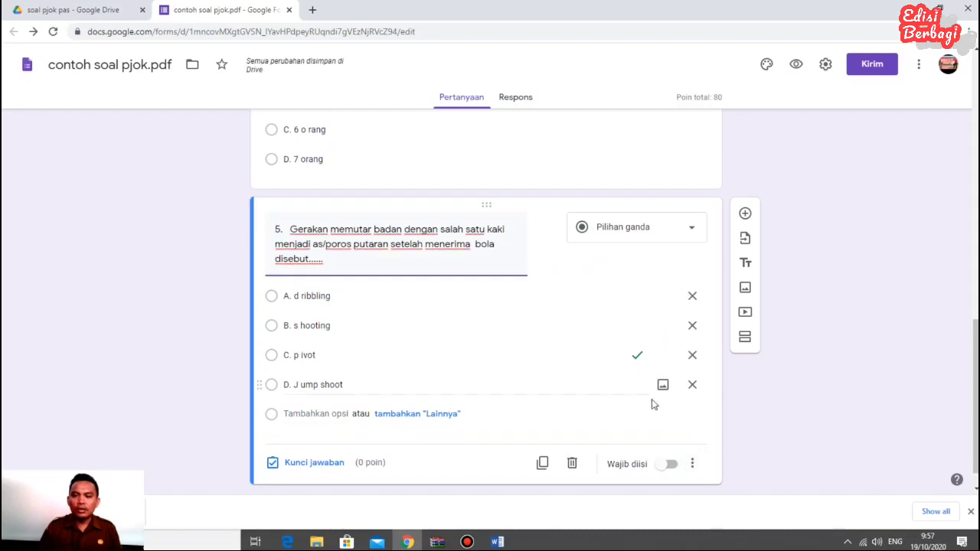
Step: Set question 5 to 20 points and also mark option "D. J ump shoot" as correct in its answer key
scroll(615, 379, "up", 10)
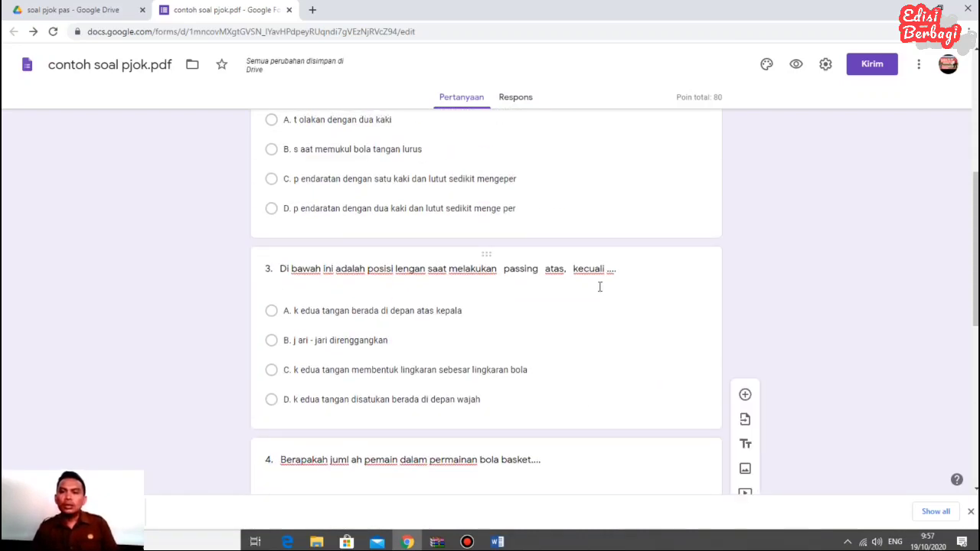
scroll(662, 188, "down", 3)
scroll(662, 190, "up", 5)
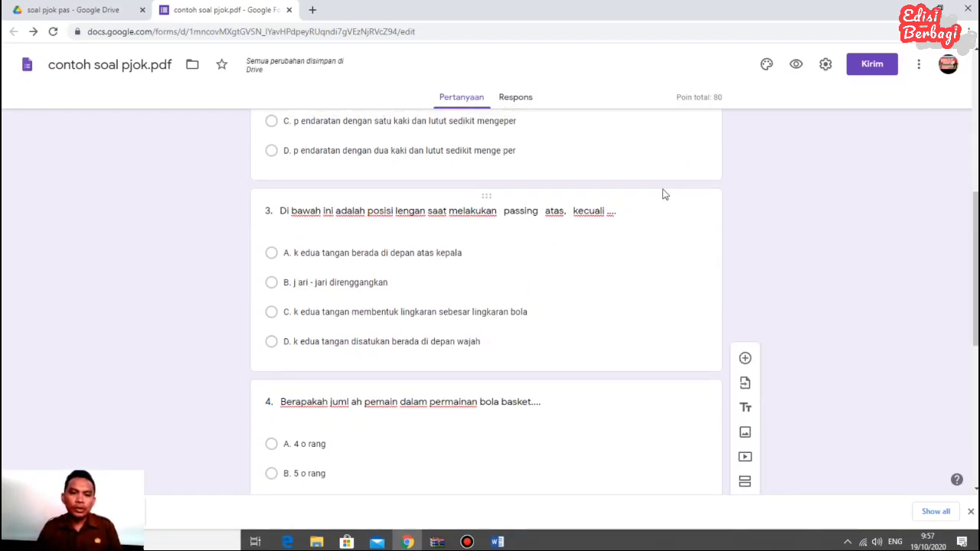
scroll(663, 189, "down", 6)
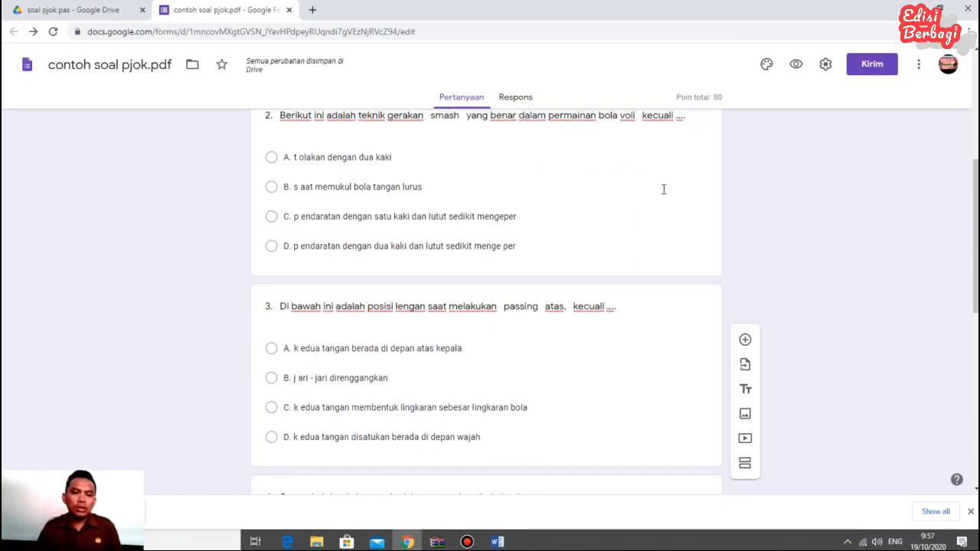
scroll(663, 191, "down", 3)
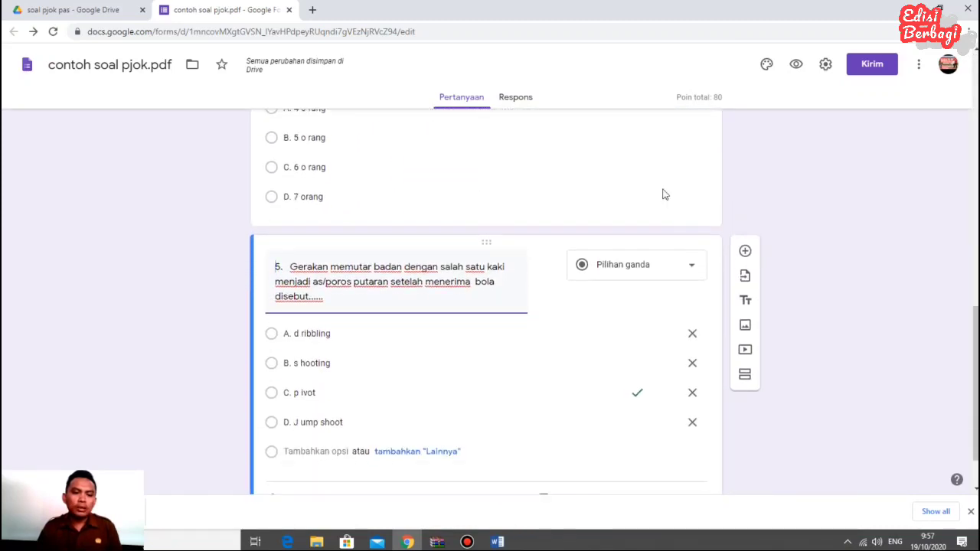
scroll(663, 192, "down", 1)
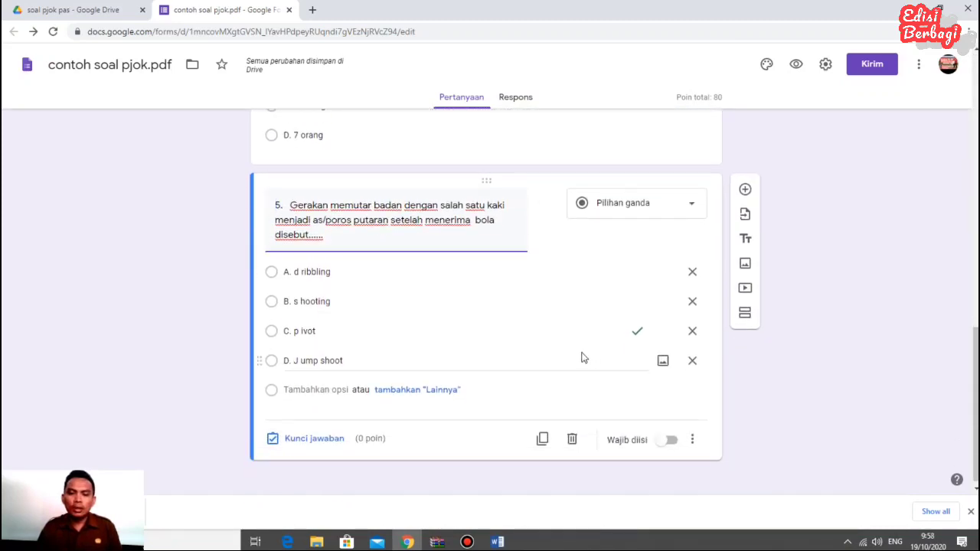
left_click(316, 442)
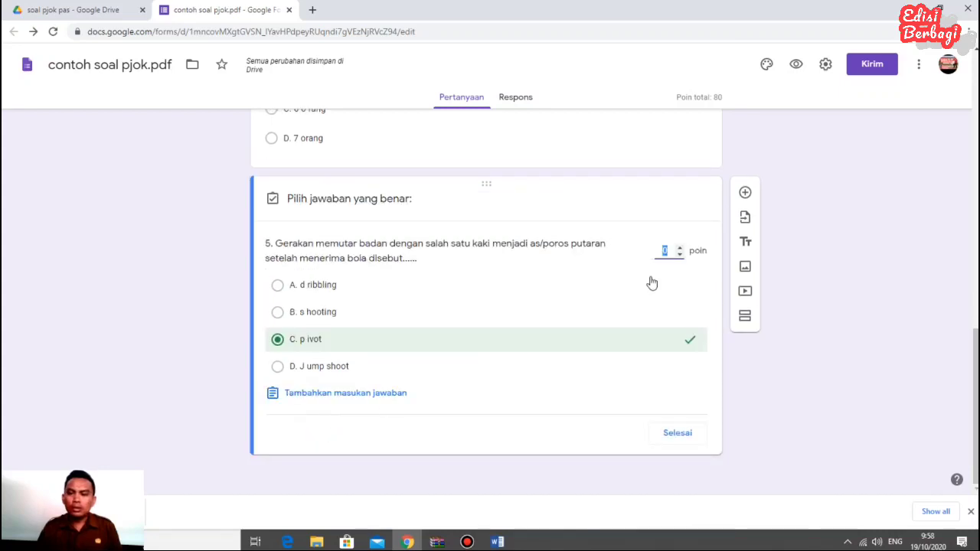
left_click(658, 256)
type("20")
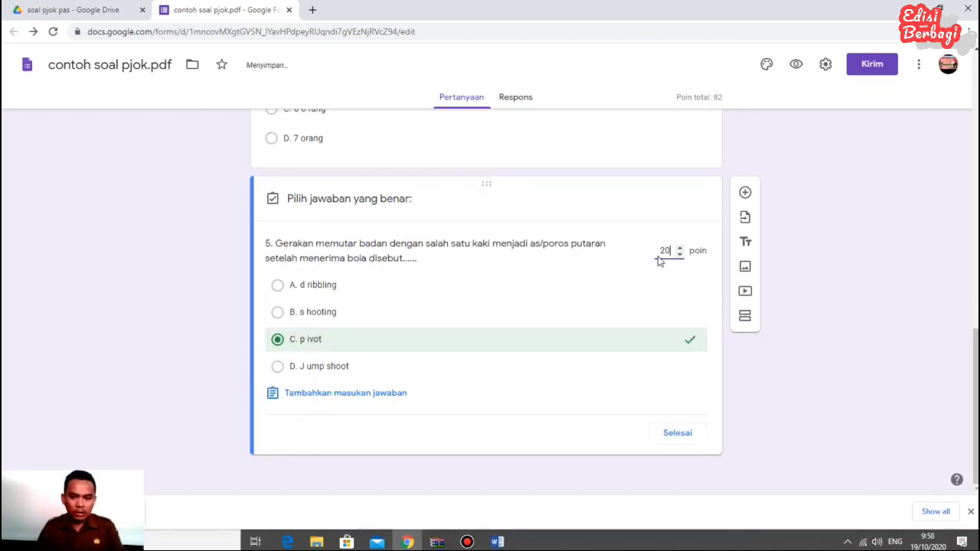
left_click(560, 366)
left_click(669, 433)
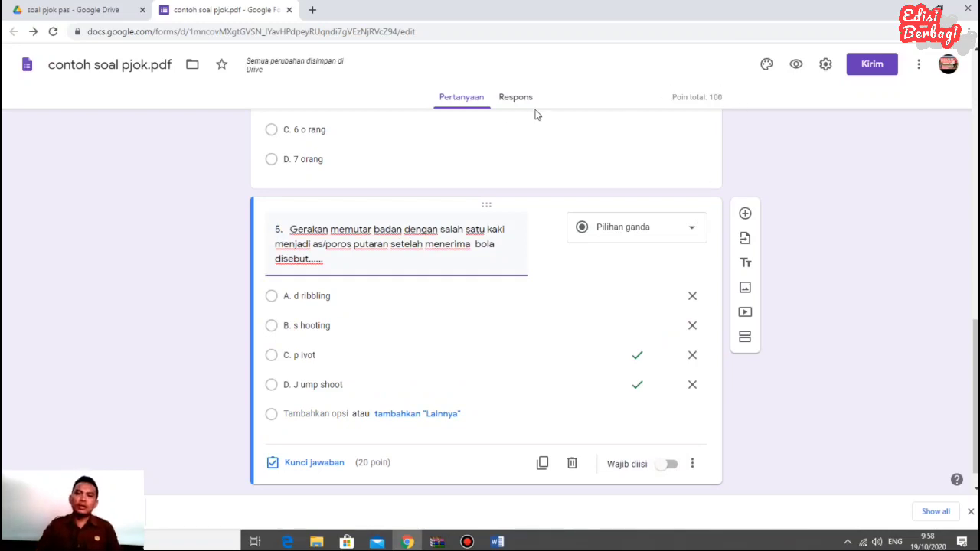
Step: Check the form's responses and return to reviewing its questions
left_click(512, 99)
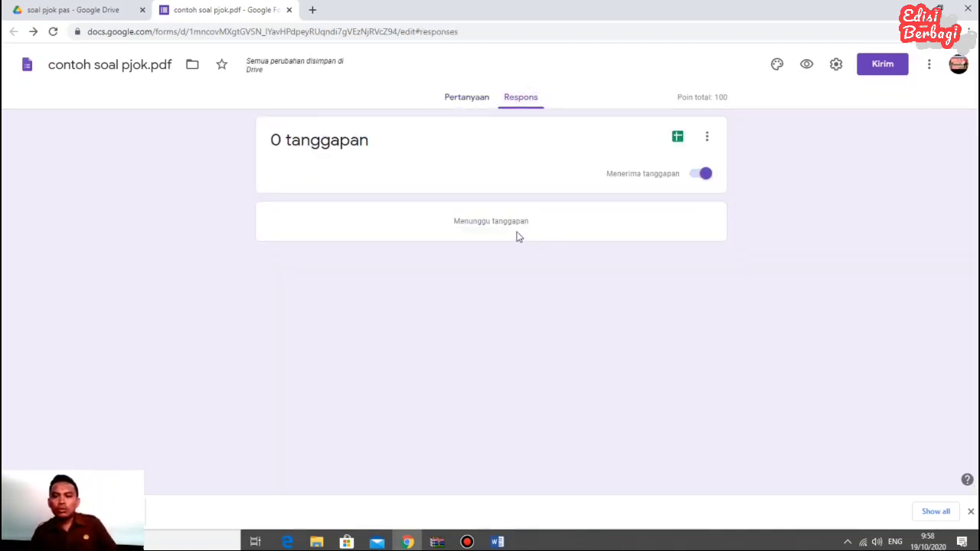
left_click(477, 101)
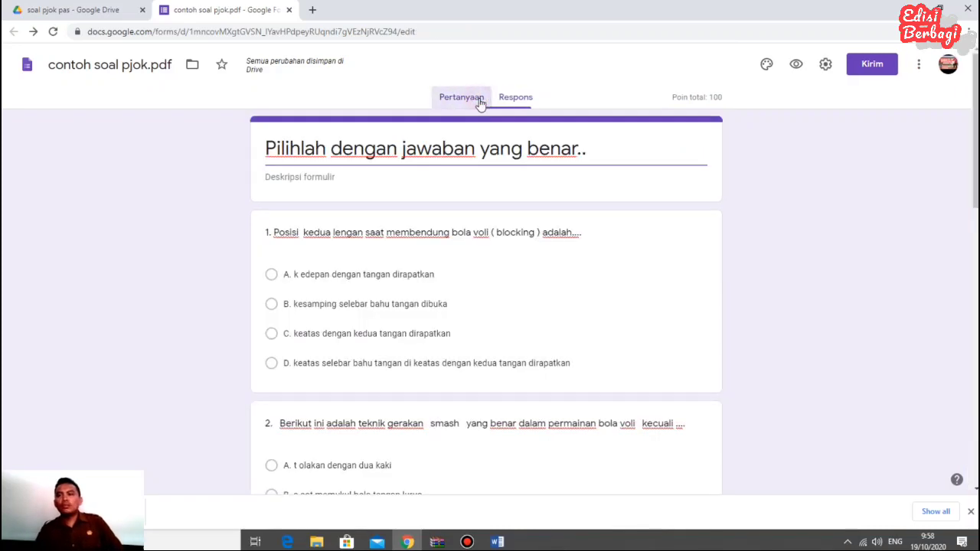
scroll(583, 267, "down", 2)
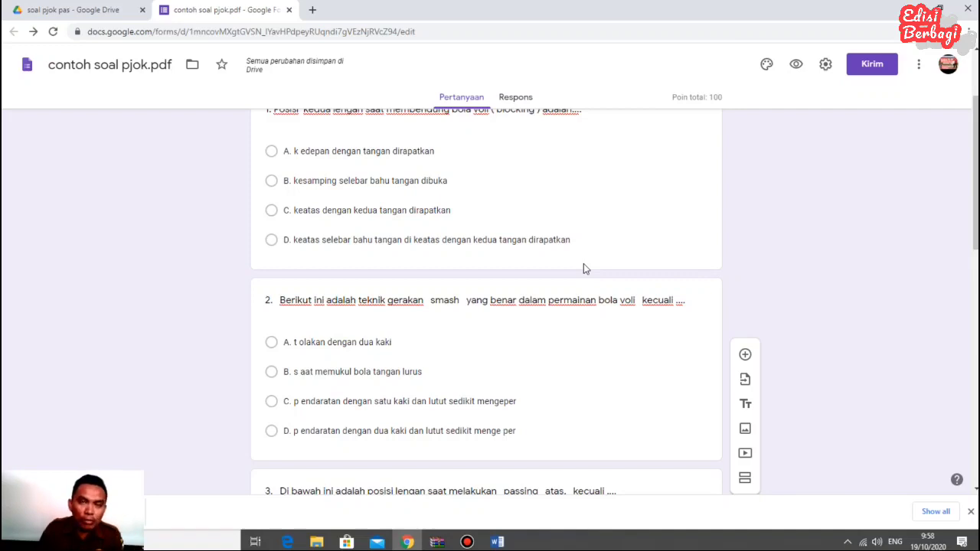
scroll(584, 267, "down", 7)
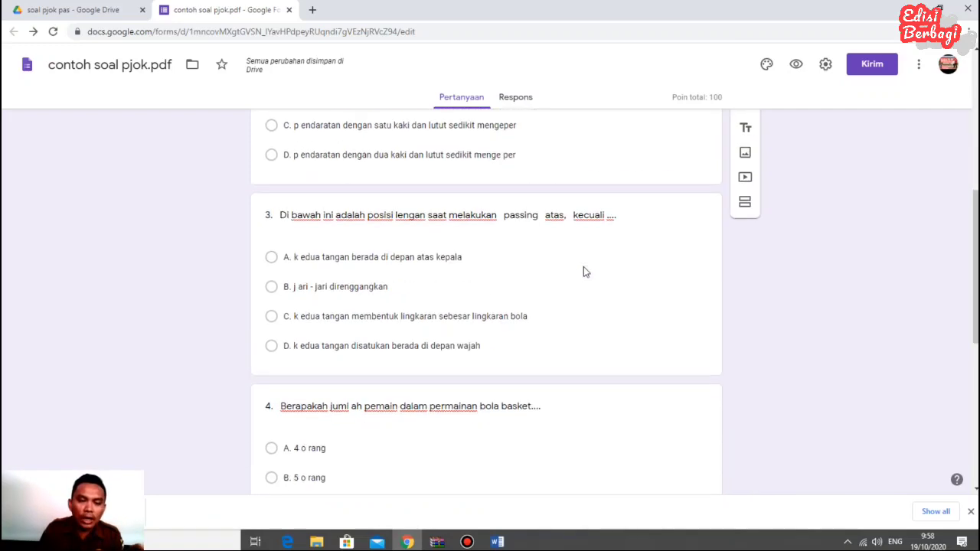
scroll(583, 271, "up", 9)
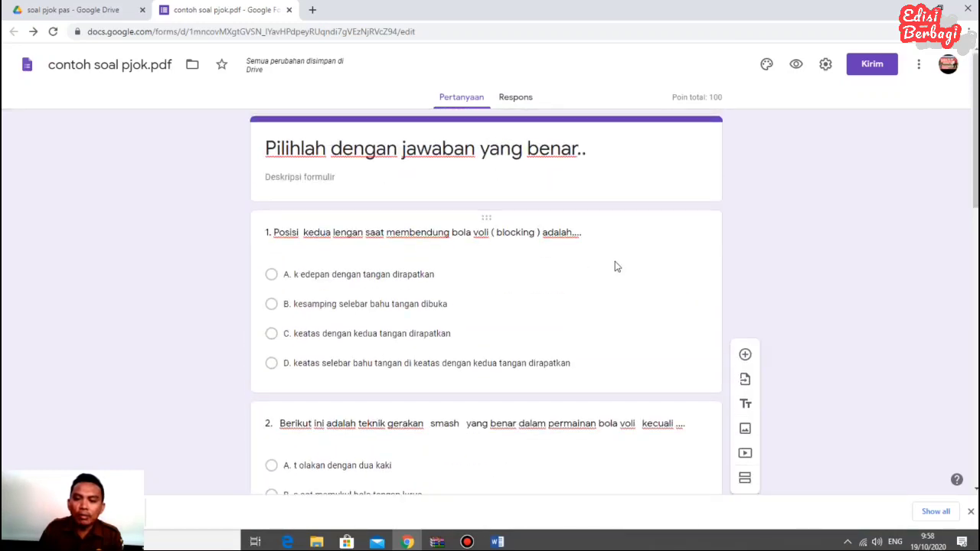
left_click(616, 267)
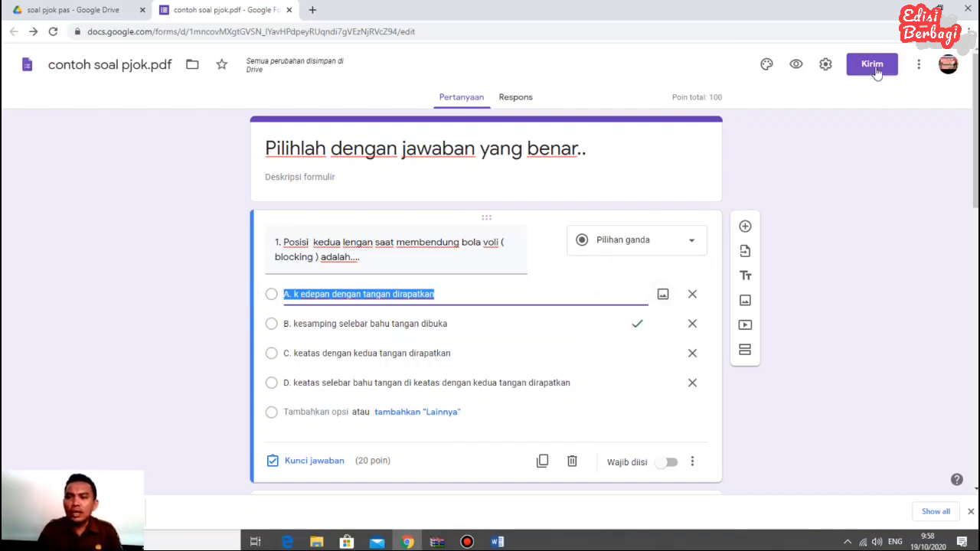
left_click(621, 179)
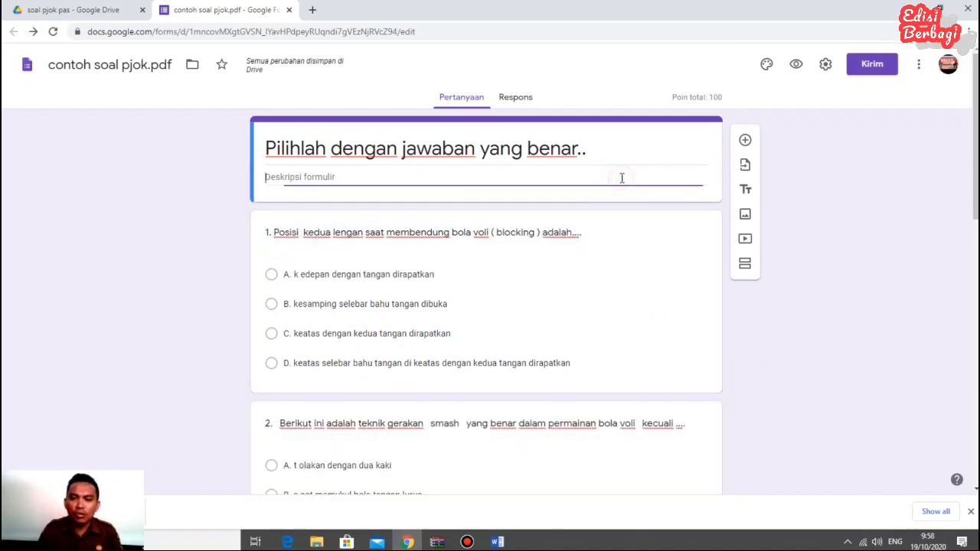
Step: Shorten the form's sharing link and copy it
left_click(868, 64)
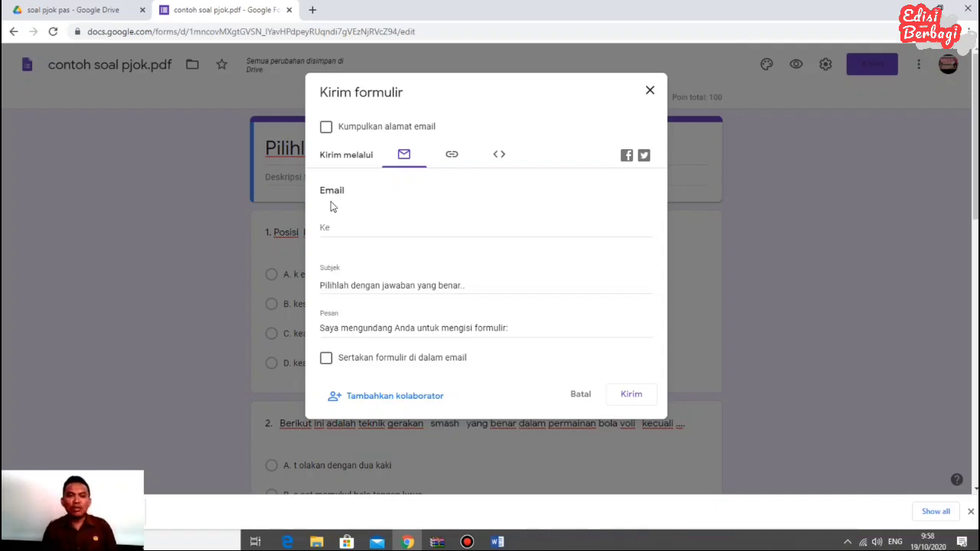
left_click(453, 155)
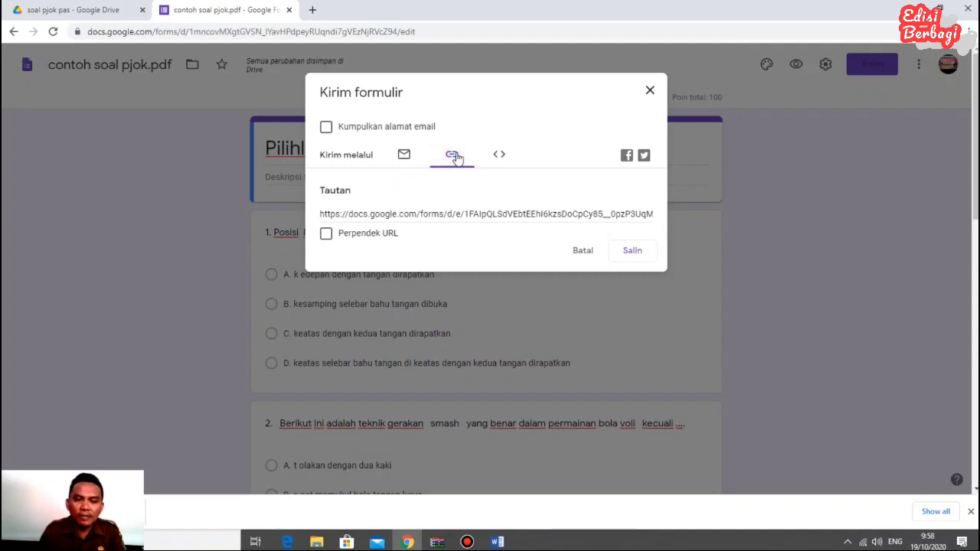
left_click(488, 214)
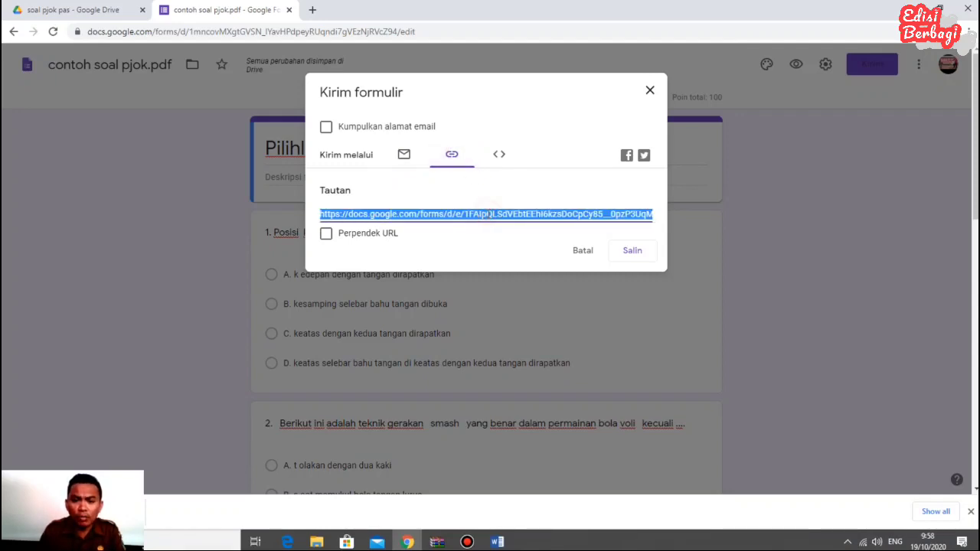
left_click(326, 234)
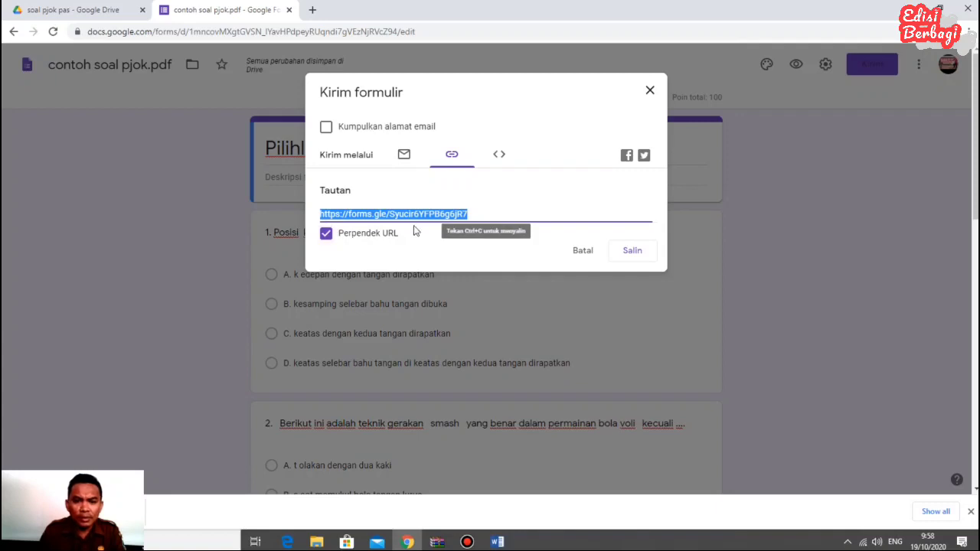
left_click(624, 257)
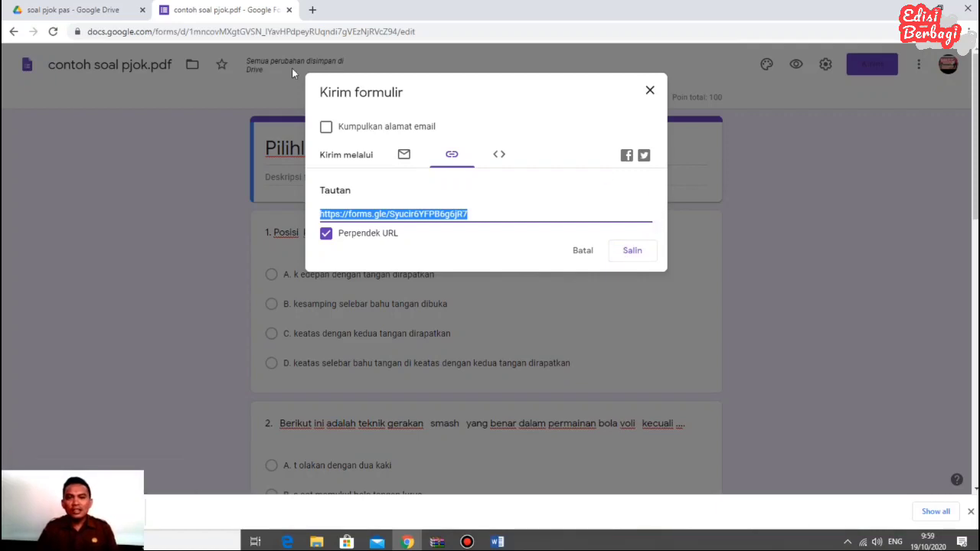
Step: Search for "wa web" in a new browser tab and open WhatsApp Web
left_click(311, 10)
left_click(282, 30)
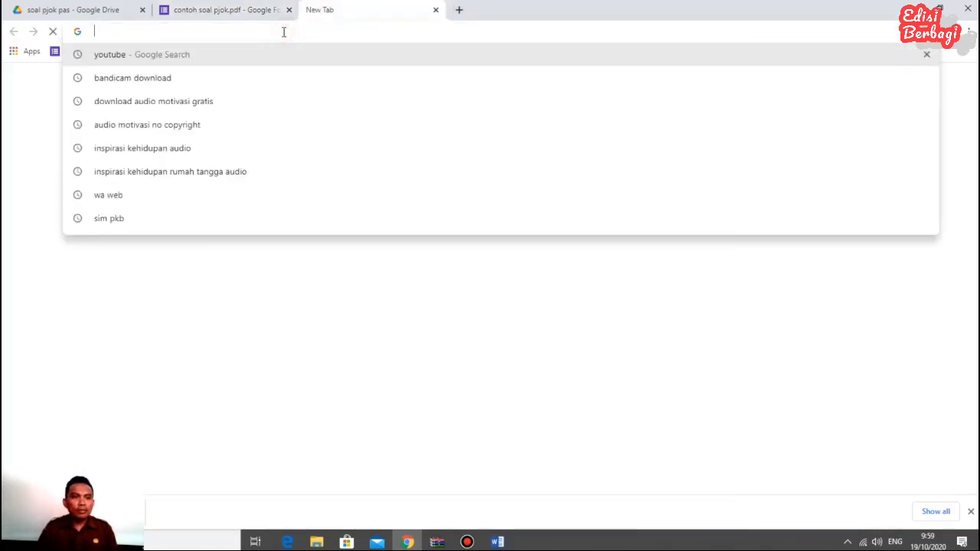
type("wa")
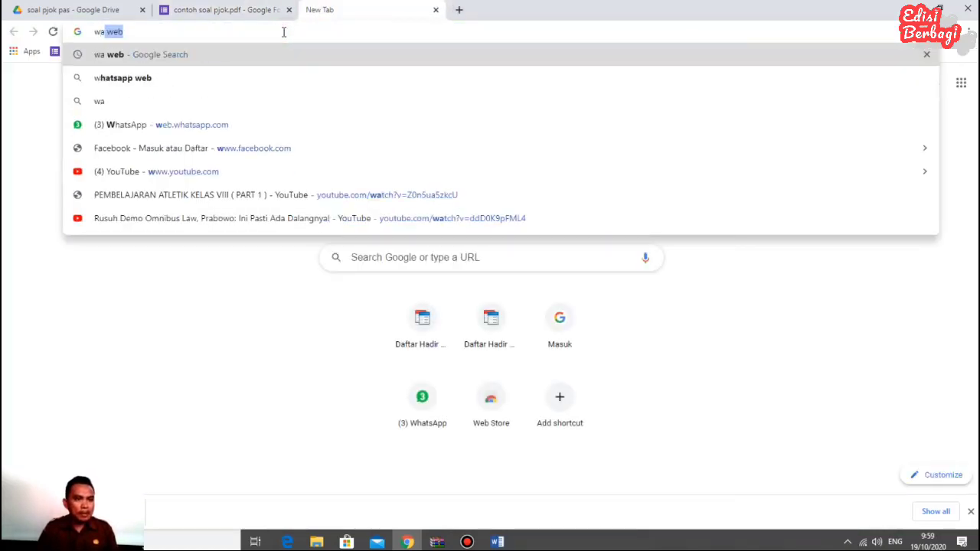
left_click(216, 56)
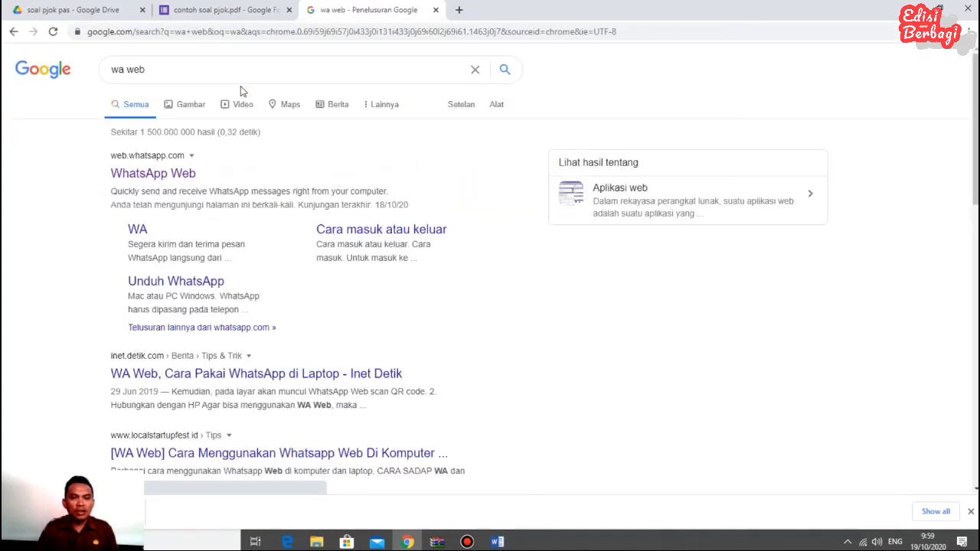
left_click(152, 175)
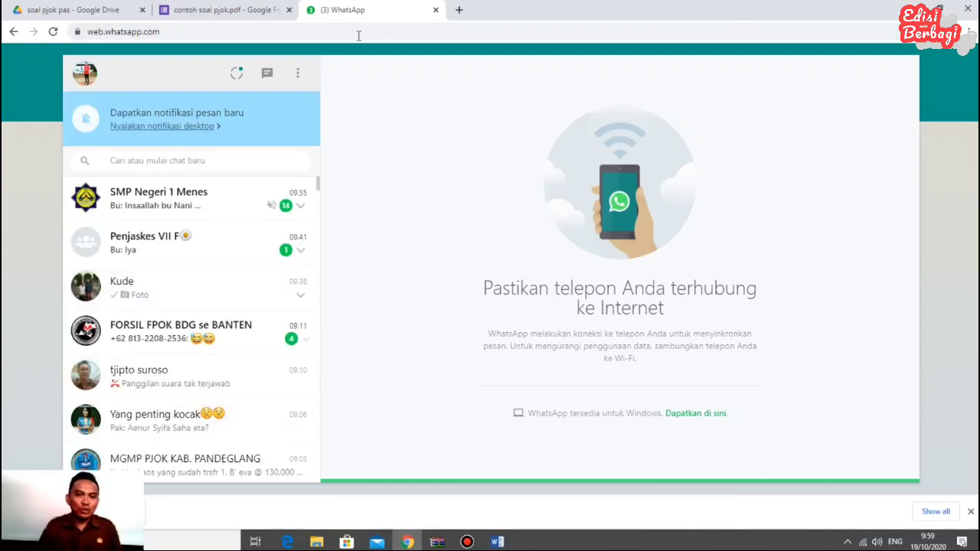
Step: Return to the "contoh soal pjok.pdf" form in Google Forms and close its send dialog
left_click(246, 9)
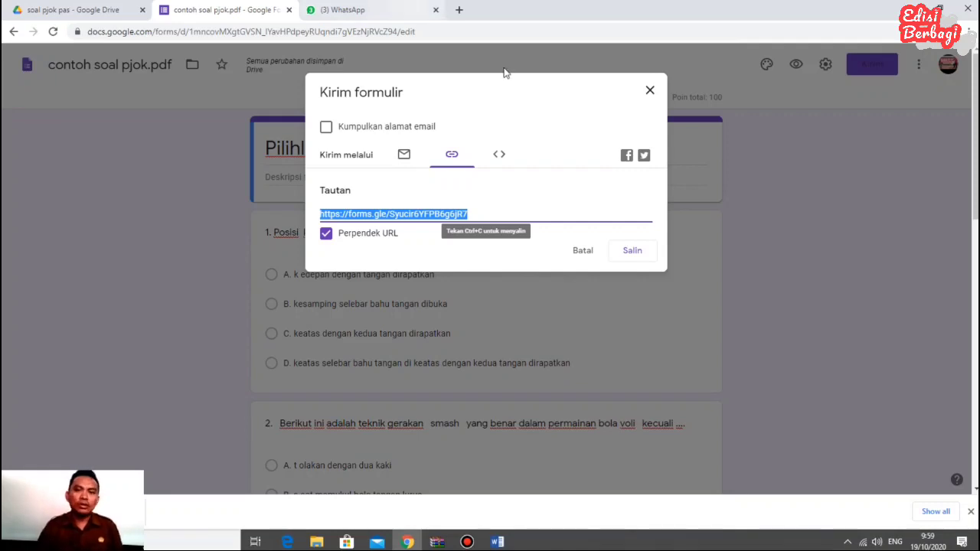
left_click(652, 92)
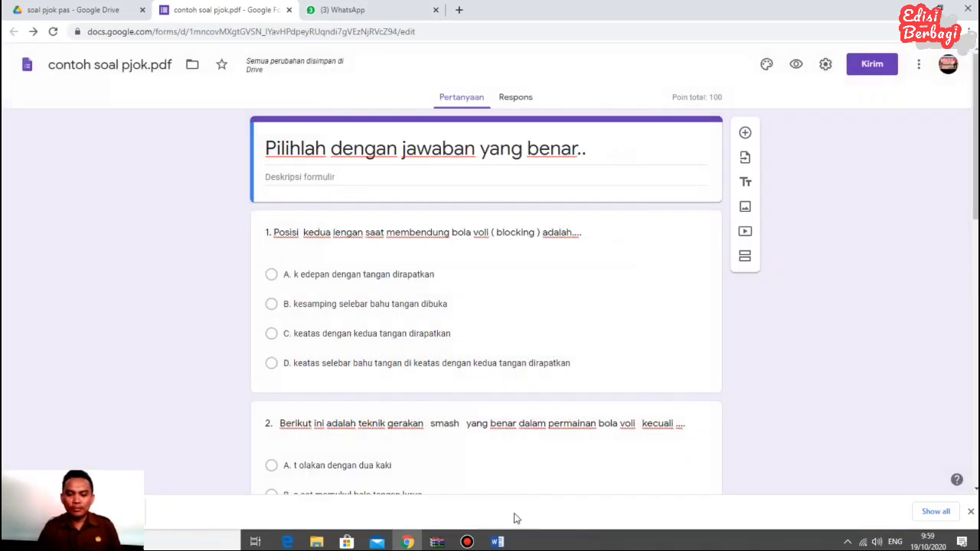